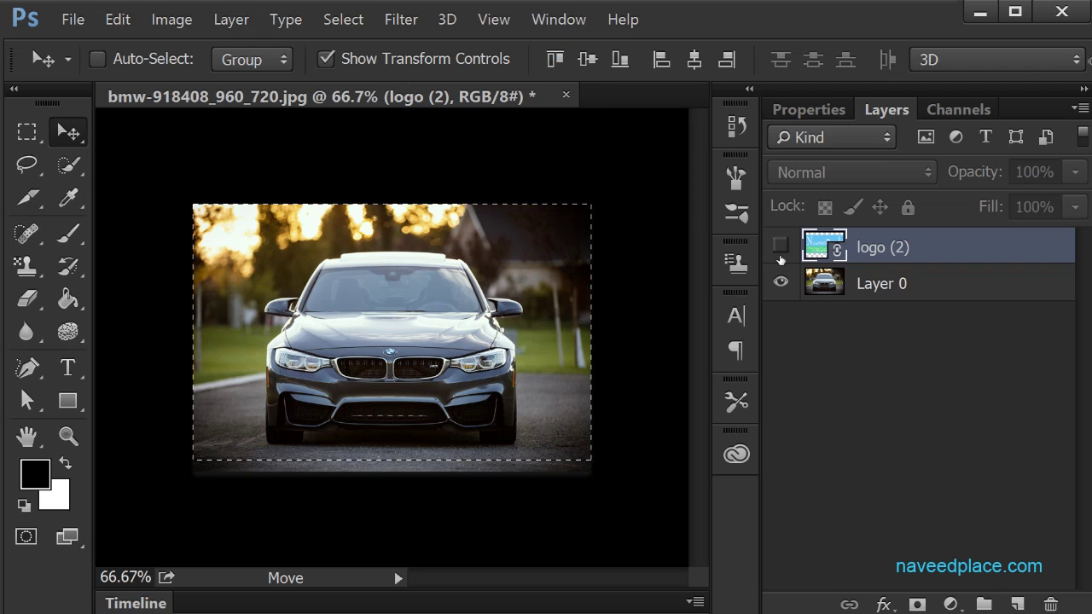
Toggle the visibility of the logo (2) layer and Layer 0 to view each image separately and together.
left_click(881, 285)
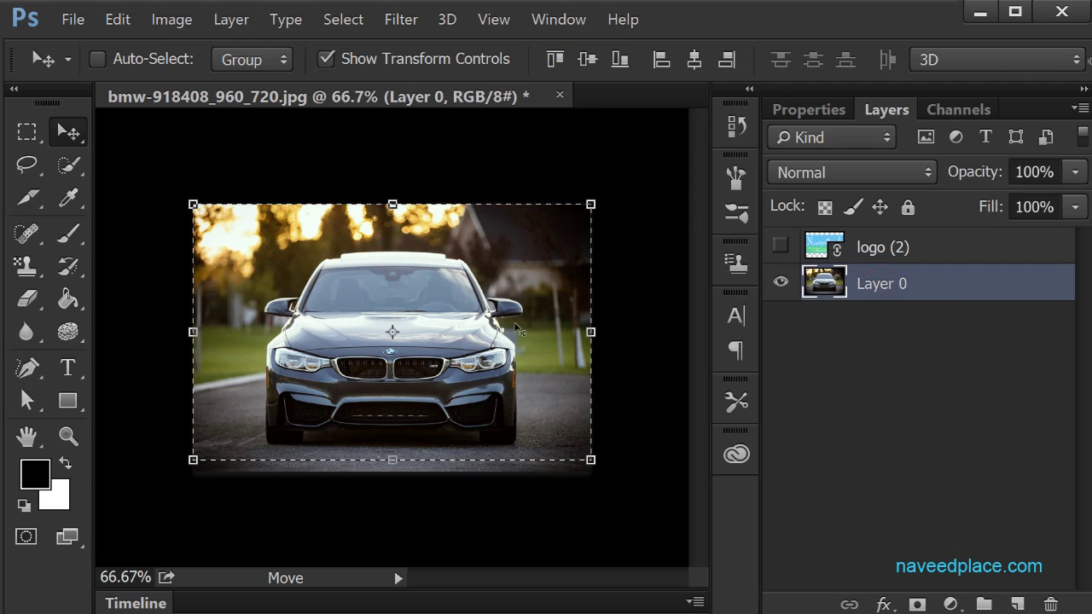
left_click(779, 245)
left_click(780, 282)
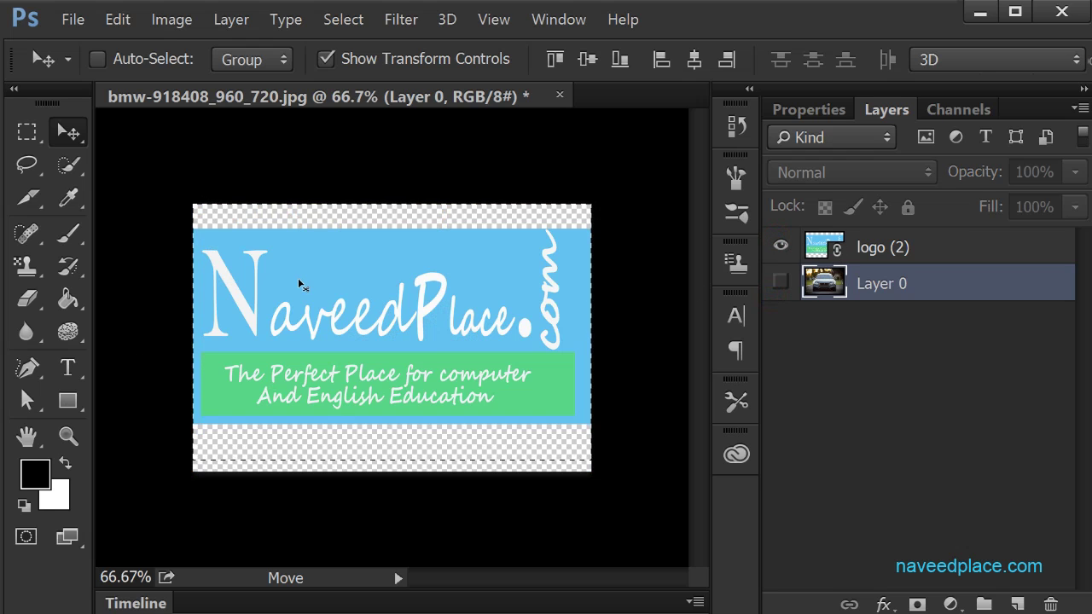
left_click(780, 282)
left_click(779, 246)
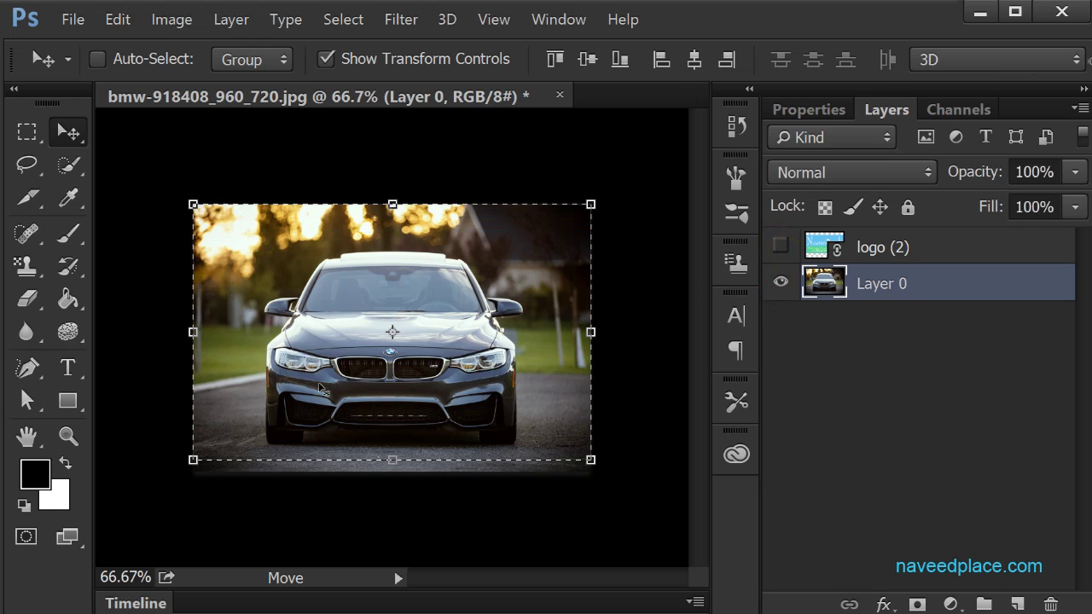
left_click(780, 246)
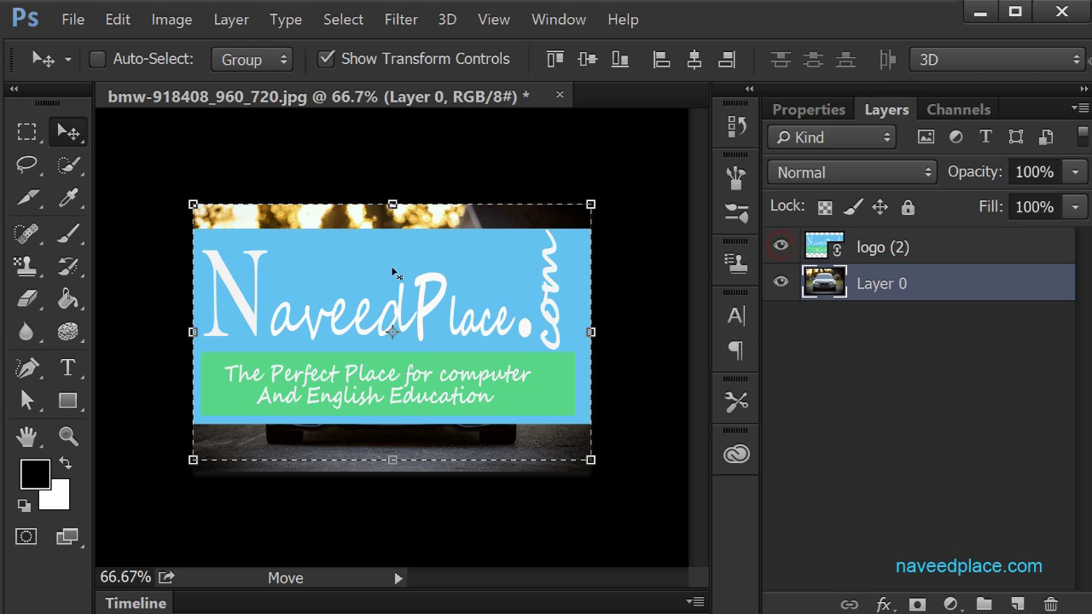
left_click(780, 246)
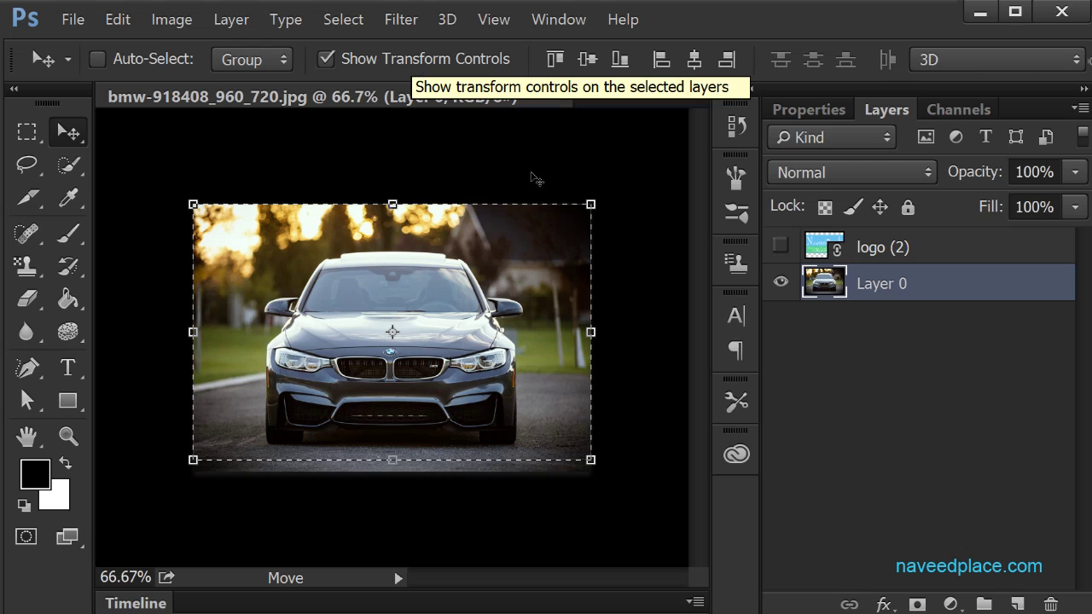
Make logo (2) the active and only visible layer, and copy its selected area.
left_click(924, 250)
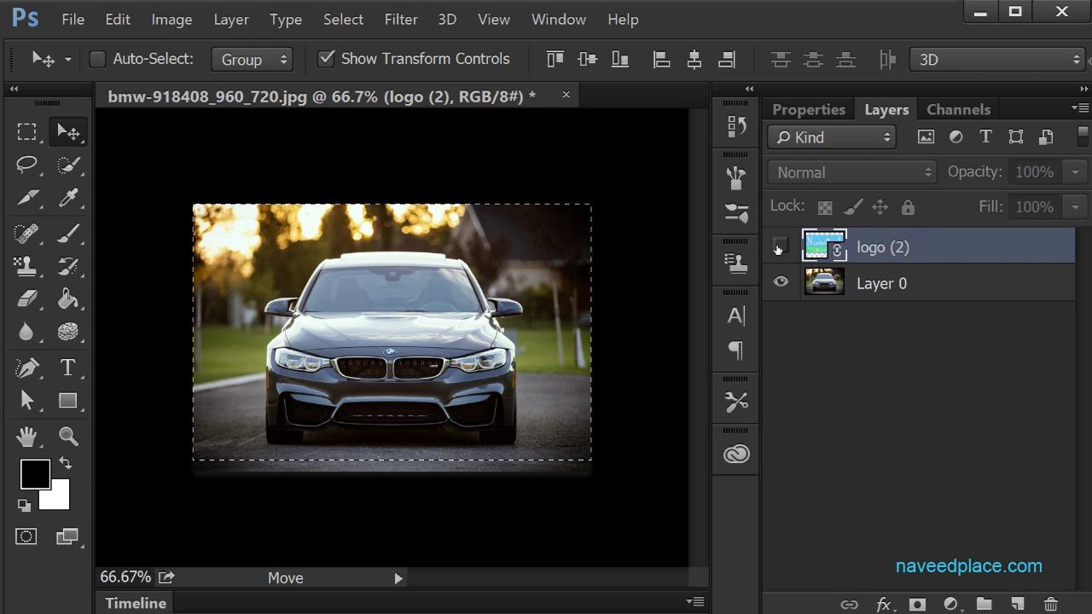
left_click(778, 246)
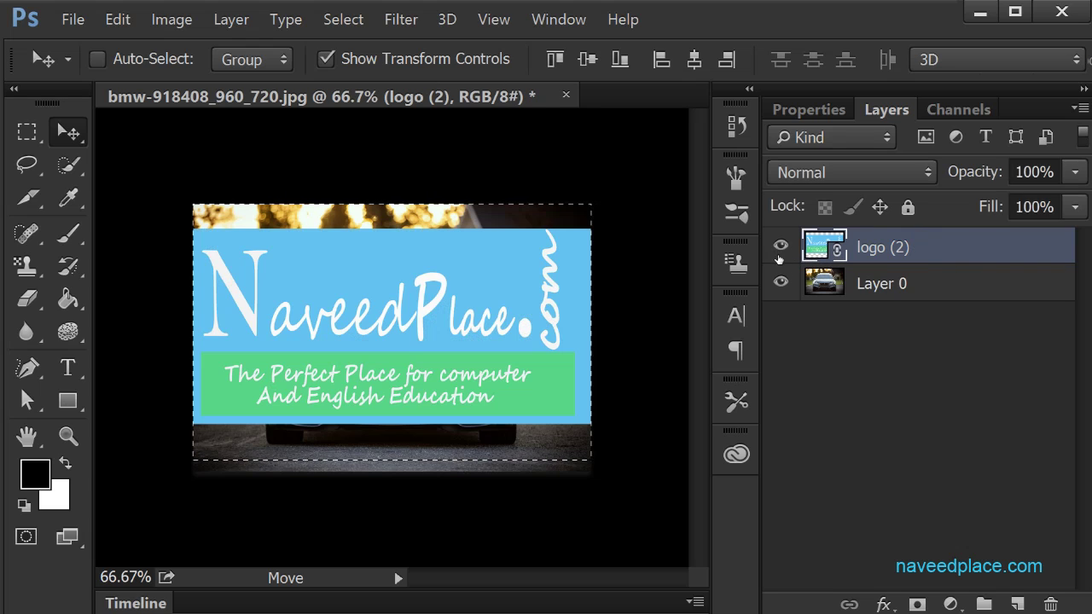
left_click(781, 284)
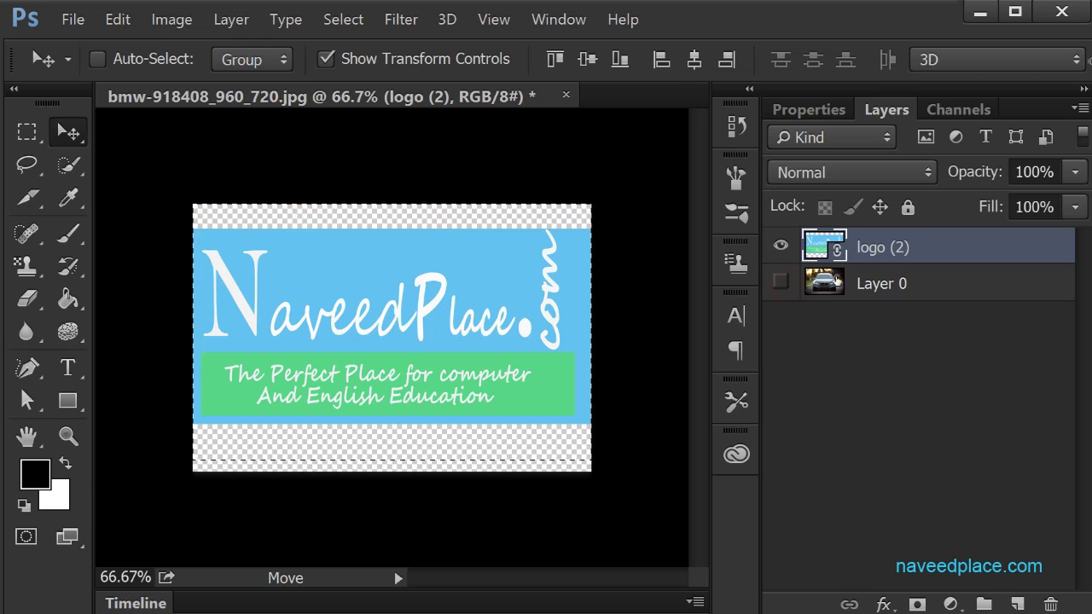
left_click(124, 26)
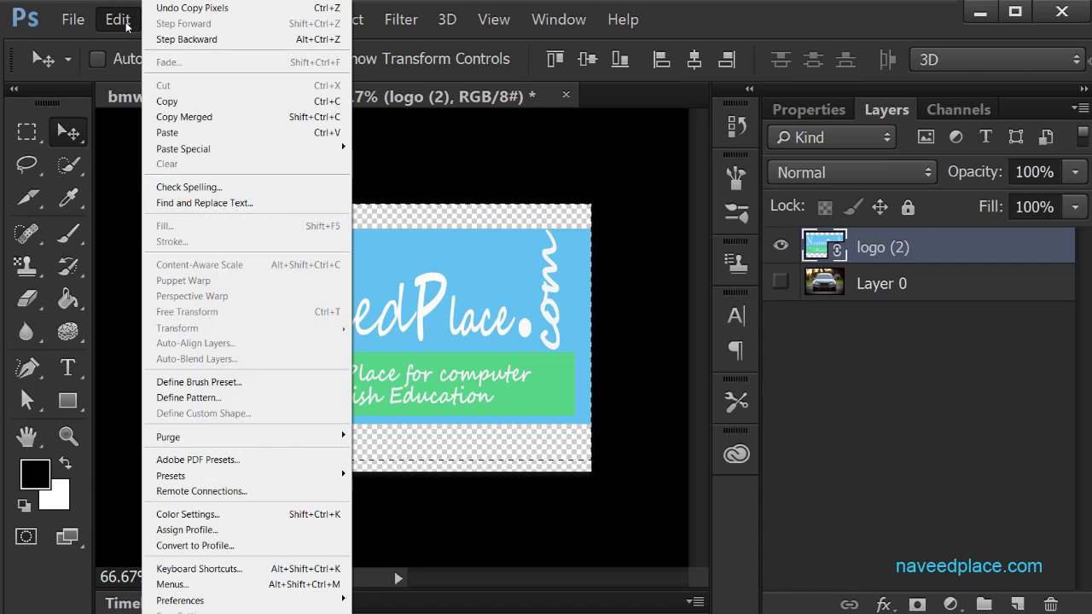
left_click(162, 99)
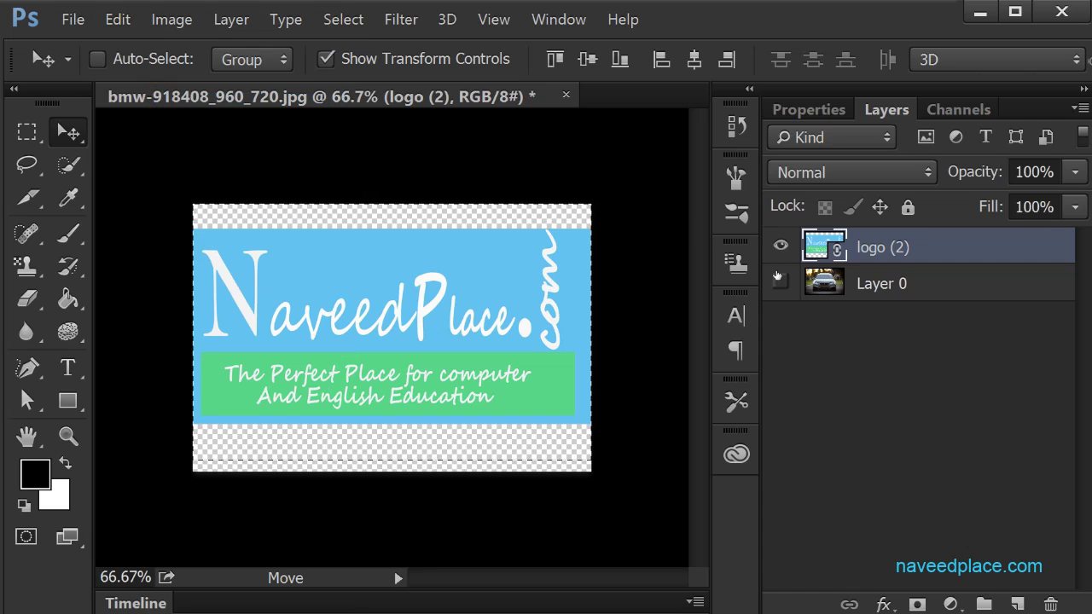
Make Layer 0 active and visible, and hide the logo (2) layer.
left_click(887, 292)
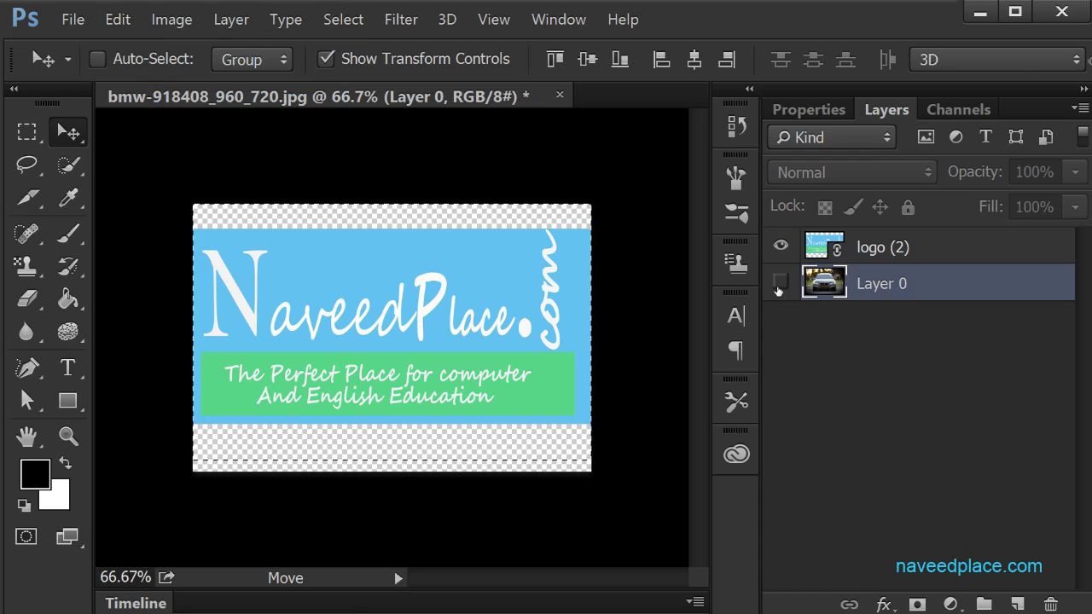
left_click(779, 283)
left_click(780, 246)
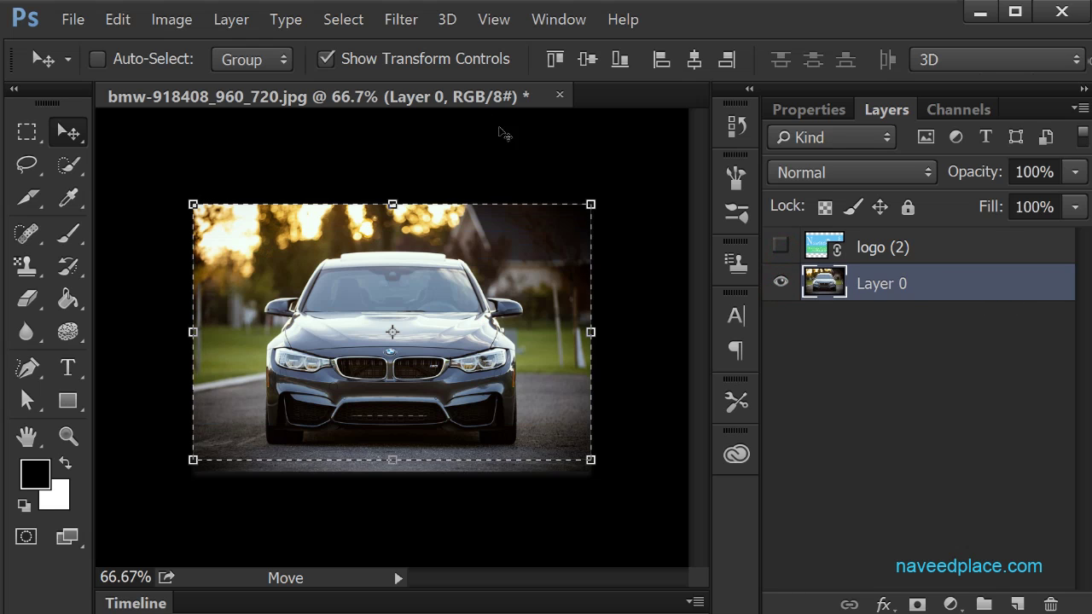
Open the Vanishing Point filter and define a four-corner perspective plane over the car's windshield.
left_click(403, 25)
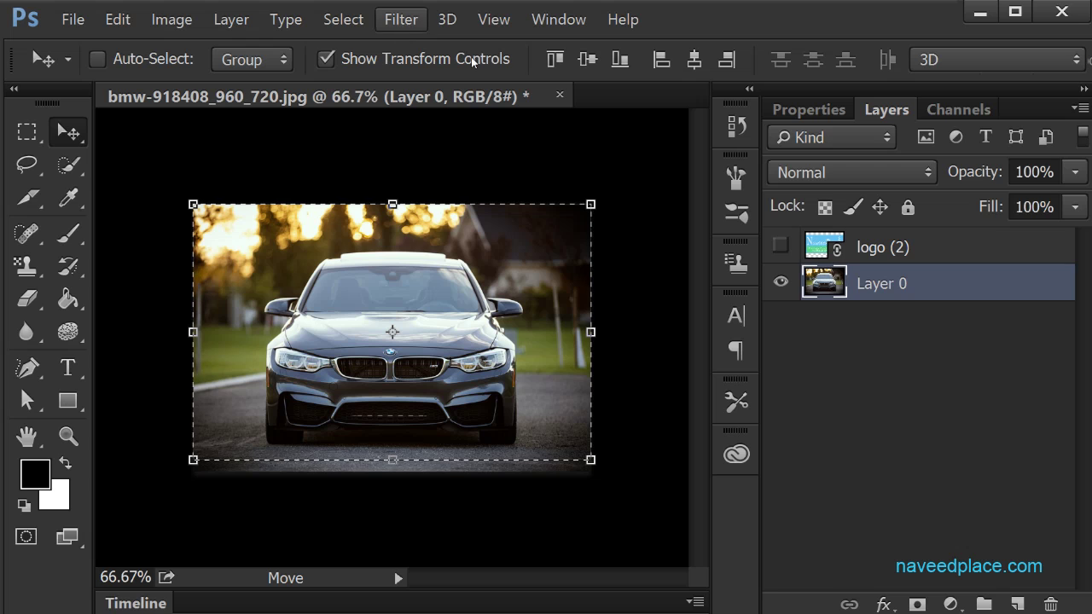
left_click(406, 26)
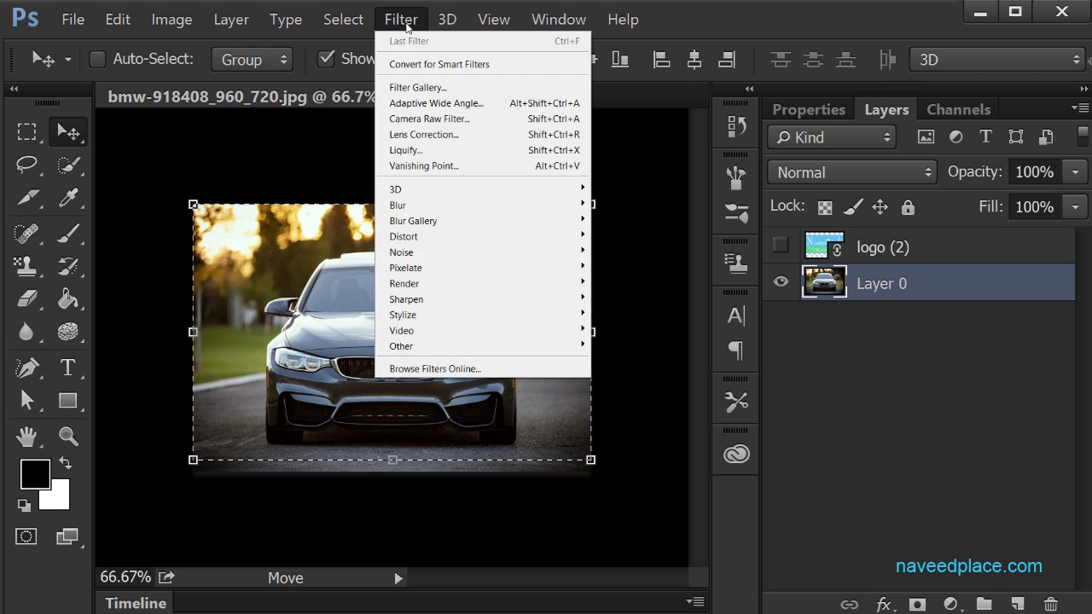
left_click(427, 167)
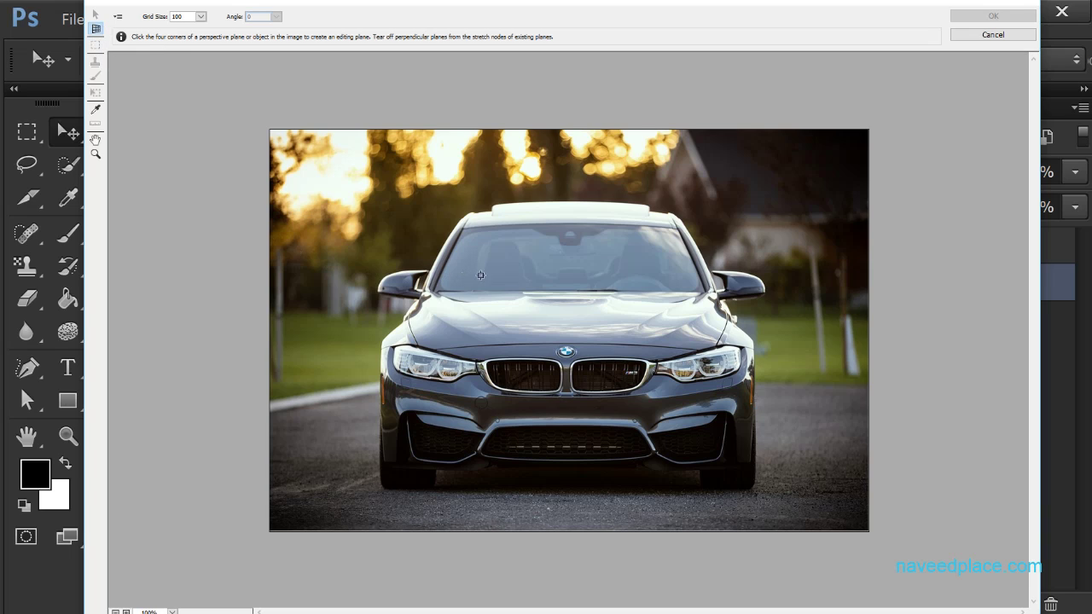
left_click(465, 231)
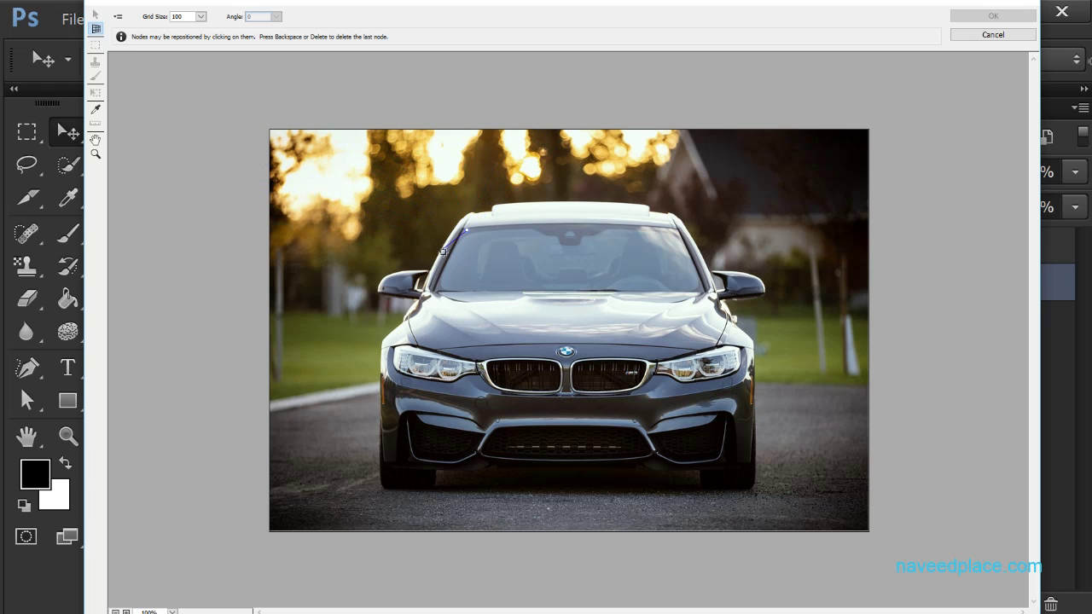
left_click(437, 294)
scroll(437, 294, "up", 2, "alt")
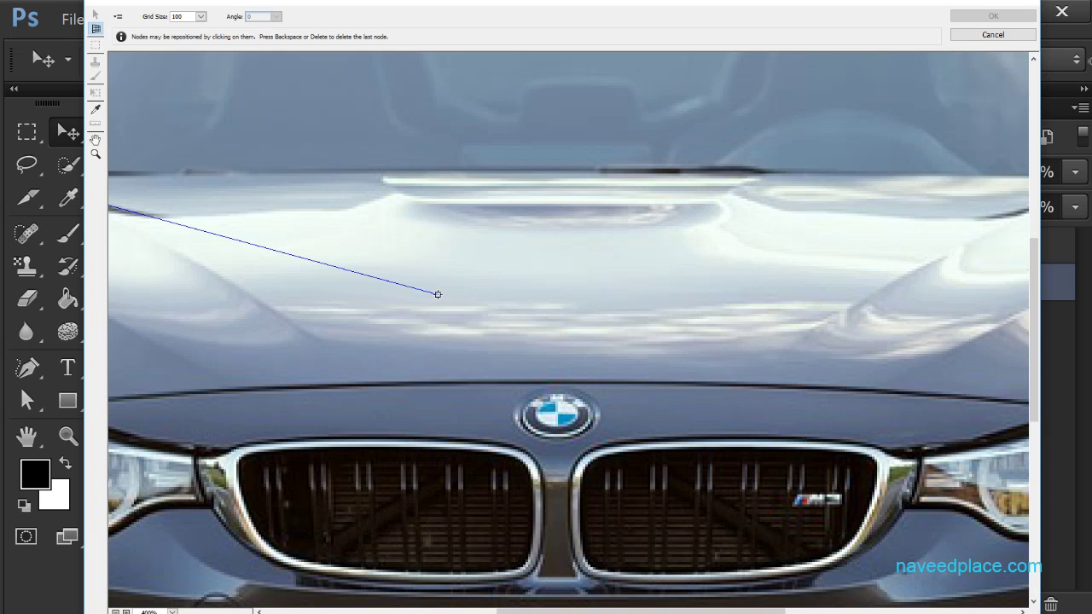
scroll(437, 294, "down", 2, "alt")
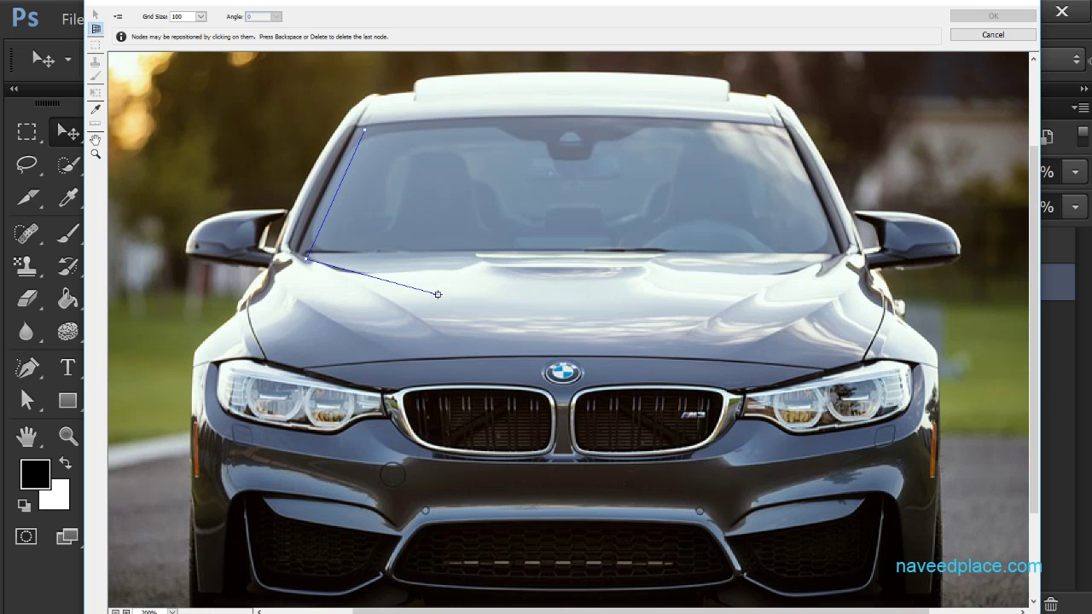
left_click(843, 252)
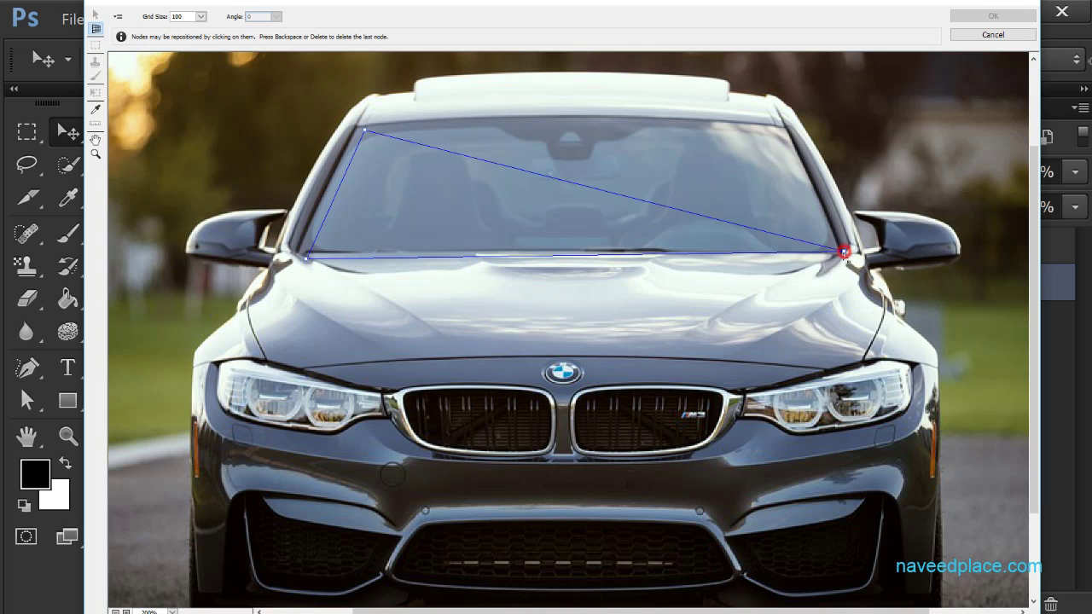
left_click(784, 122)
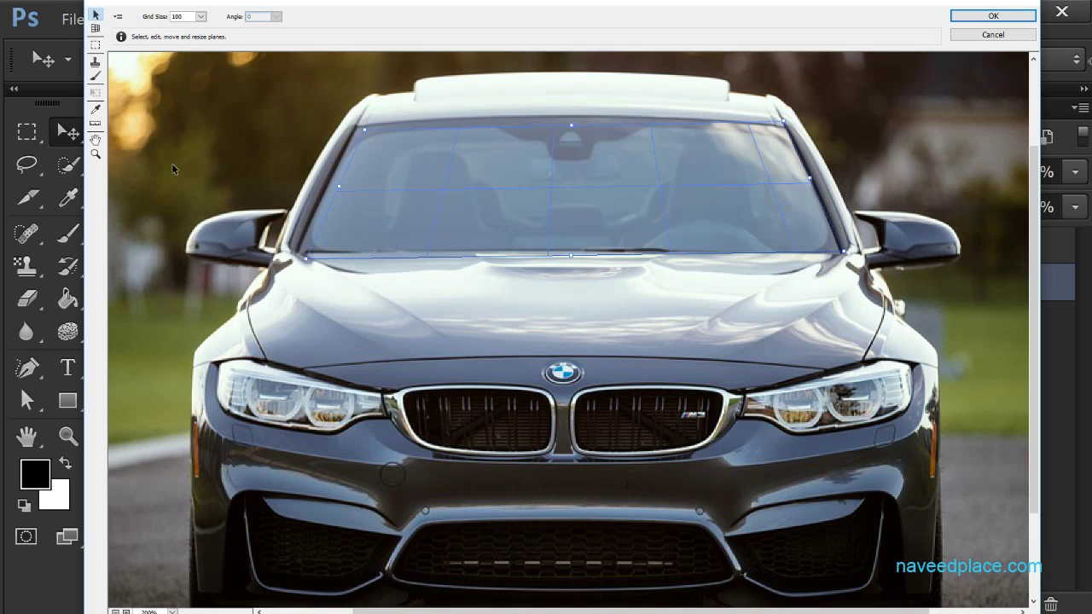
Paste the copied logo into Vanishing Point and fit the whole image in the preview.
key("alt")
key("ctrl+v")
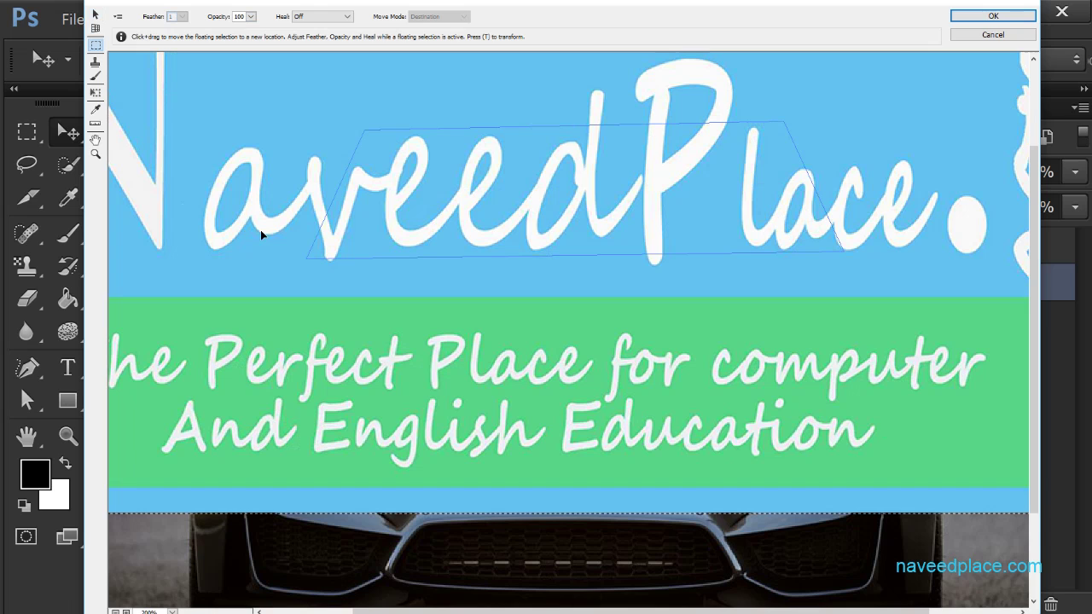
key("ctrl+0")
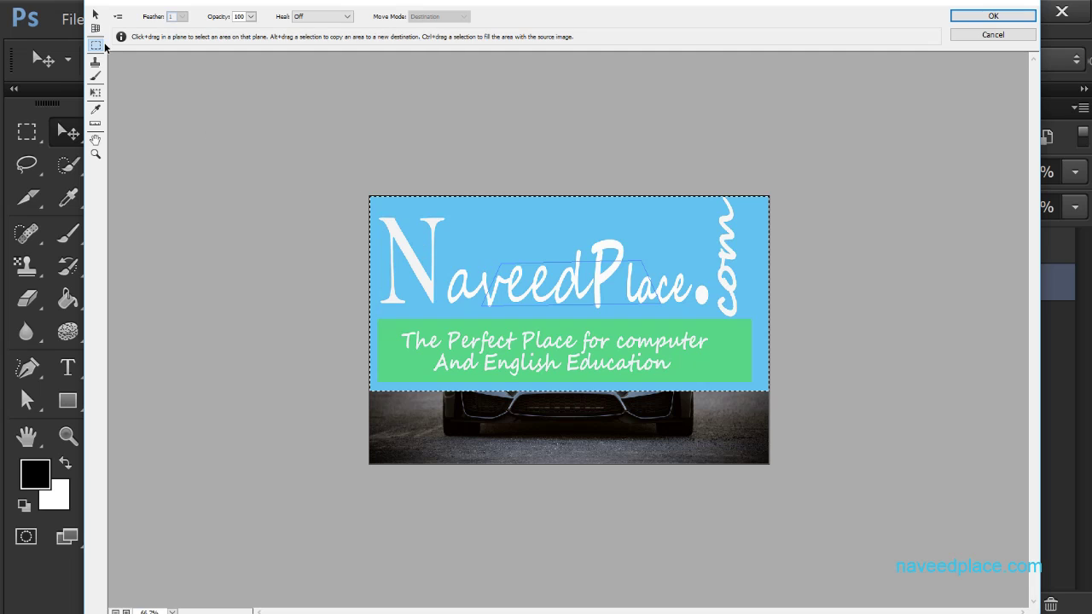
Scale the floating logo down with the Transform tool to about 40% of its pasted size.
key("t")
left_click(768, 391)
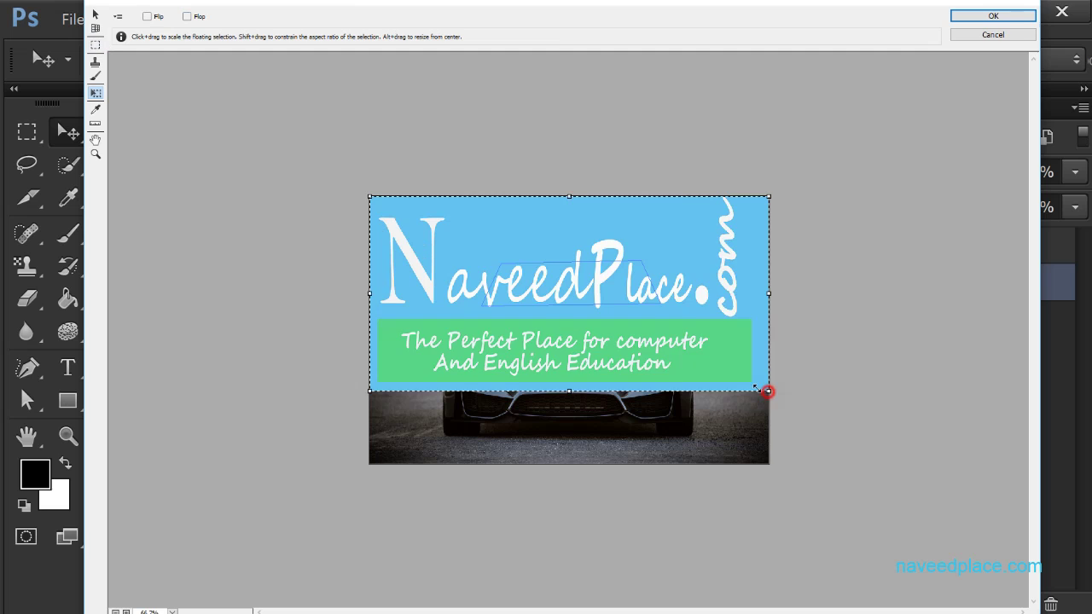
left_click_drag(768, 391, 724, 377)
left_click_drag(591, 307, 658, 348)
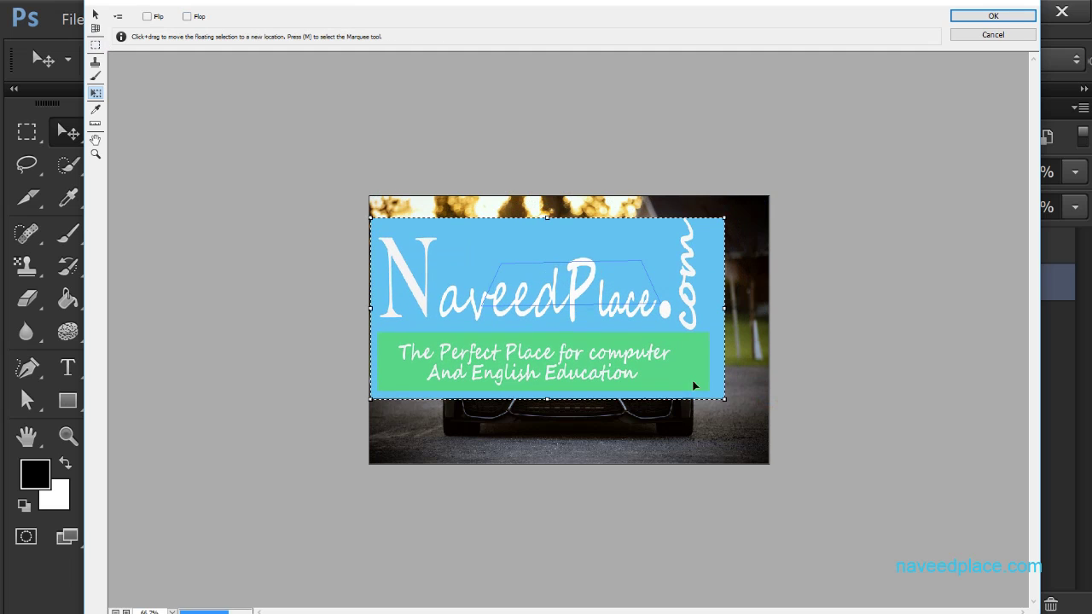
left_click_drag(725, 398, 597, 333)
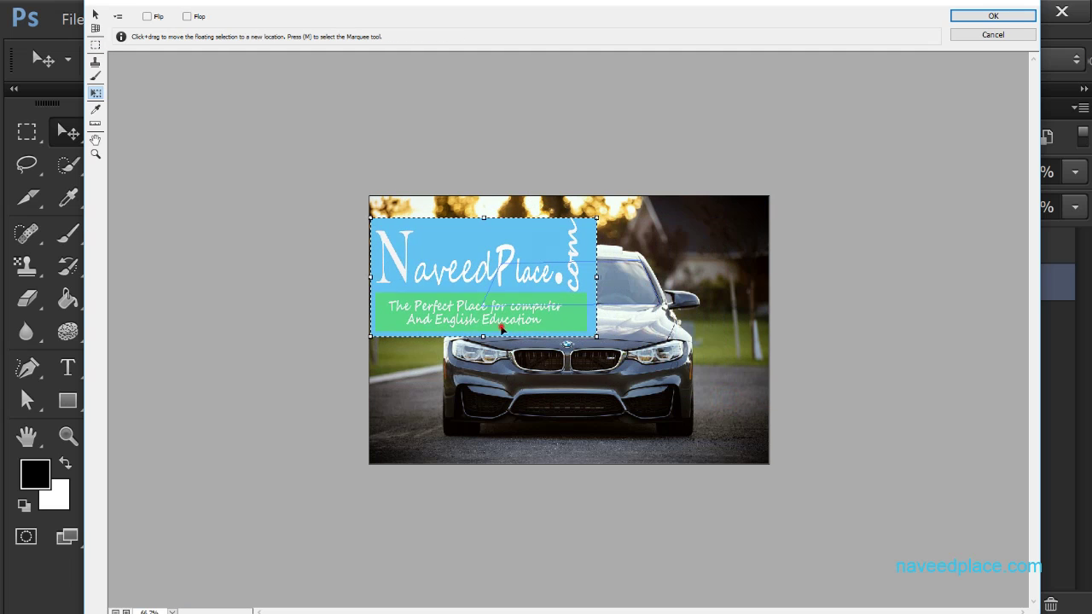
left_click_drag(500, 326, 585, 335)
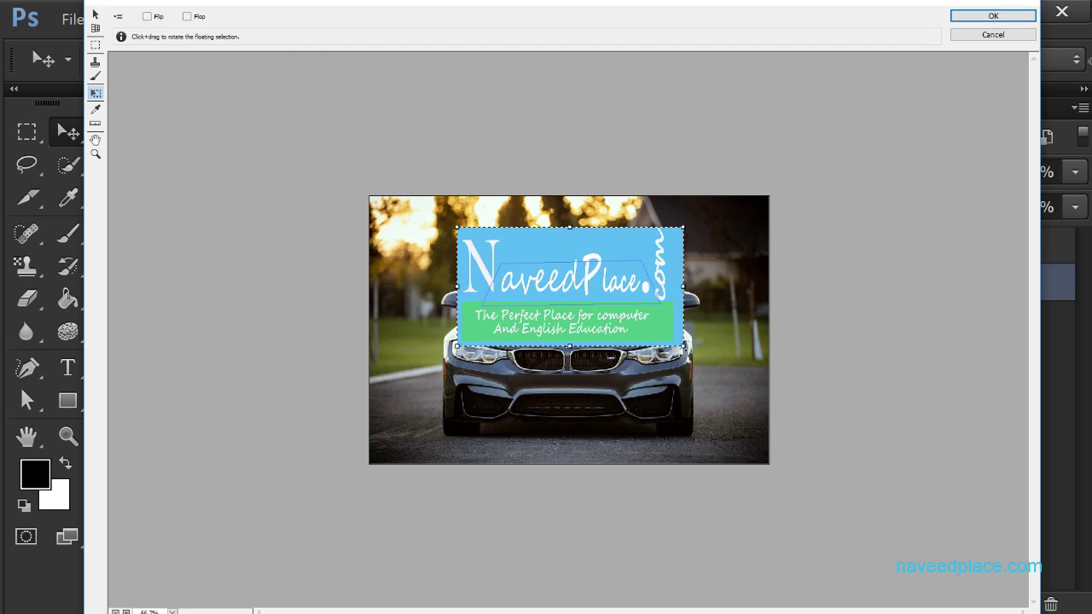
left_click_drag(683, 345, 612, 310)
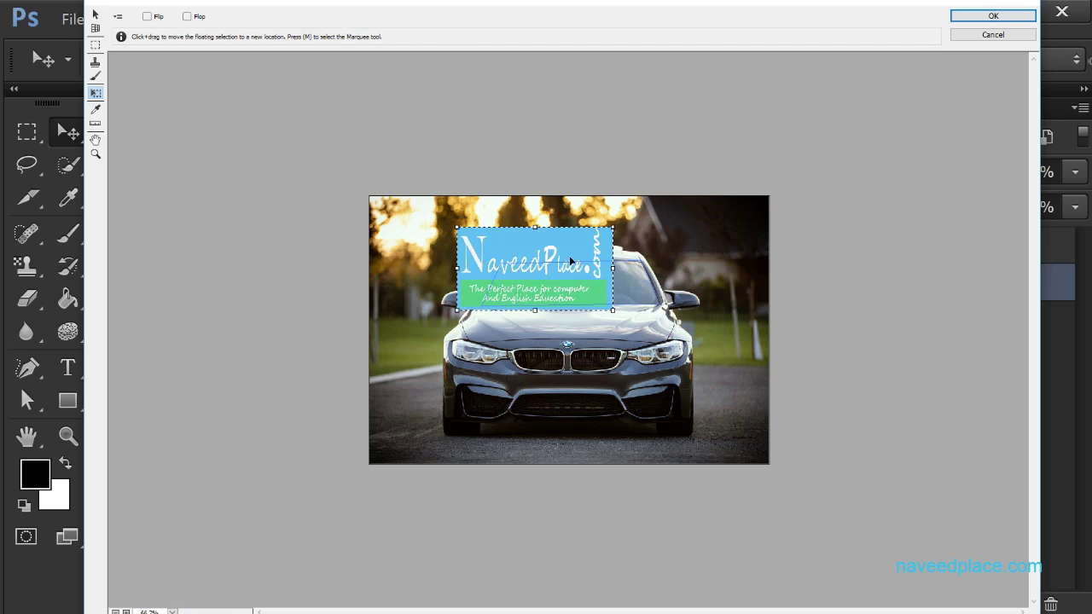
Move the reduced logo onto the windshield's perspective plane so it takes on the plane's perspective.
mouse_move(570, 260)
left_mouse_down()
mouse_move(581, 273)
mouse_move(622, 264)
left_mouse_up()
left_click(623, 239)
left_click_drag(571, 305, 595, 300)
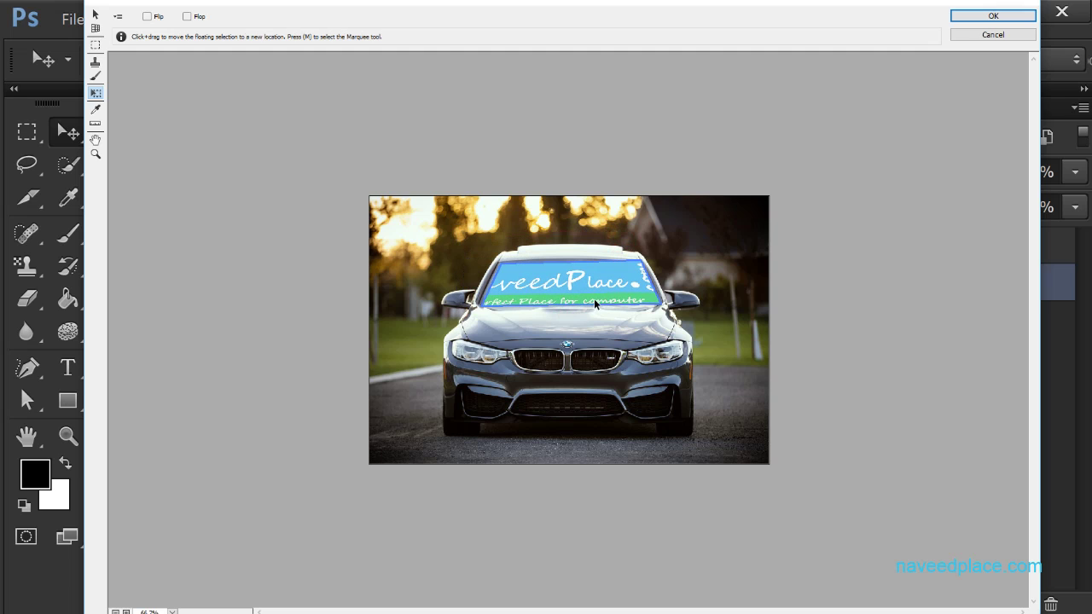
Reposition and scale the logo within the perspective plane so both lines of text fit and it fills nearly the whole windshield.
key("ctrl+plus")
key("ctrl+plus")
key("ctrl+plus")
key("ctrl+plus")
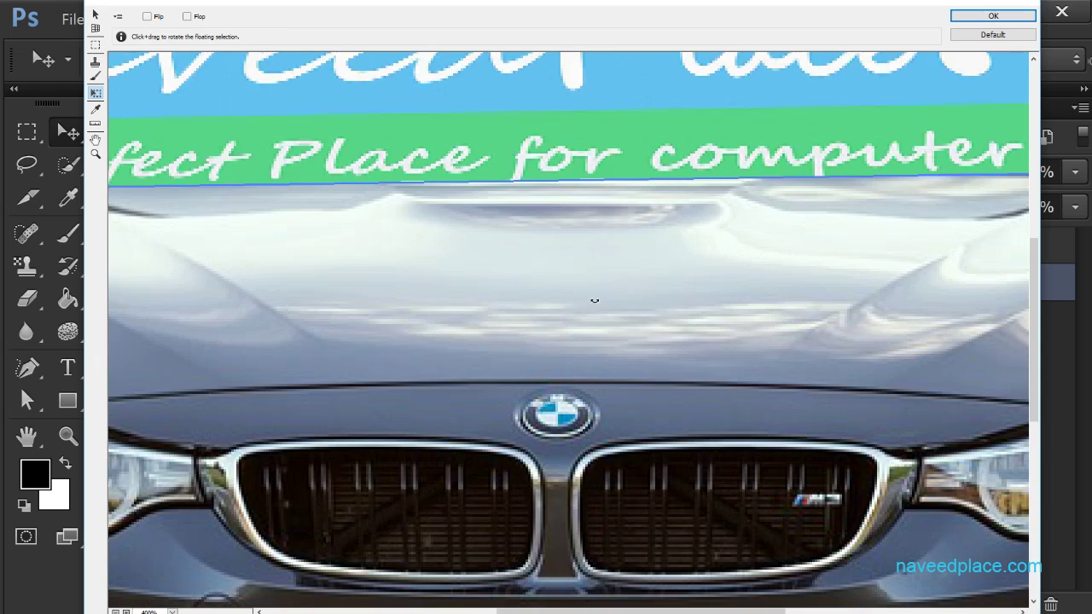
key("ctrl+plus")
key("Return")
key("ctrl+minus")
key("ctrl+minus")
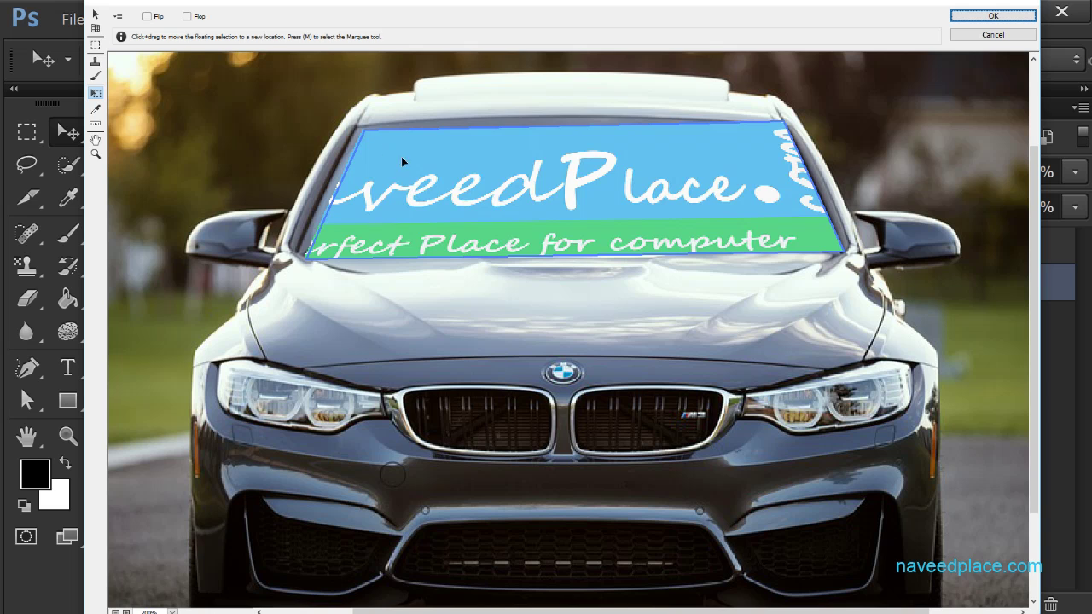
left_click_drag(402, 158, 584, 141)
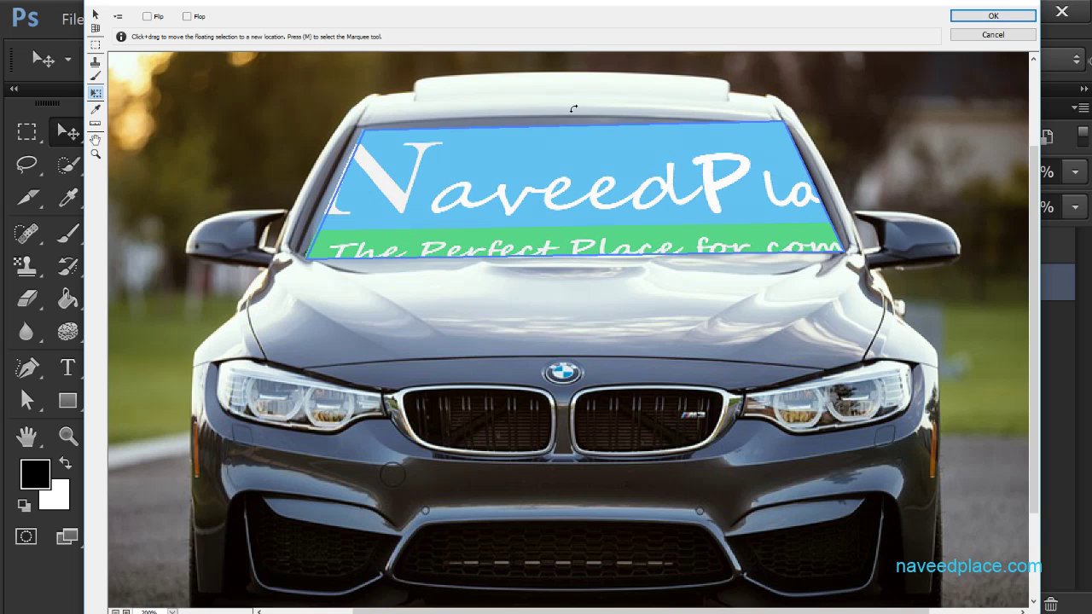
left_click_drag(563, 185, 474, 205)
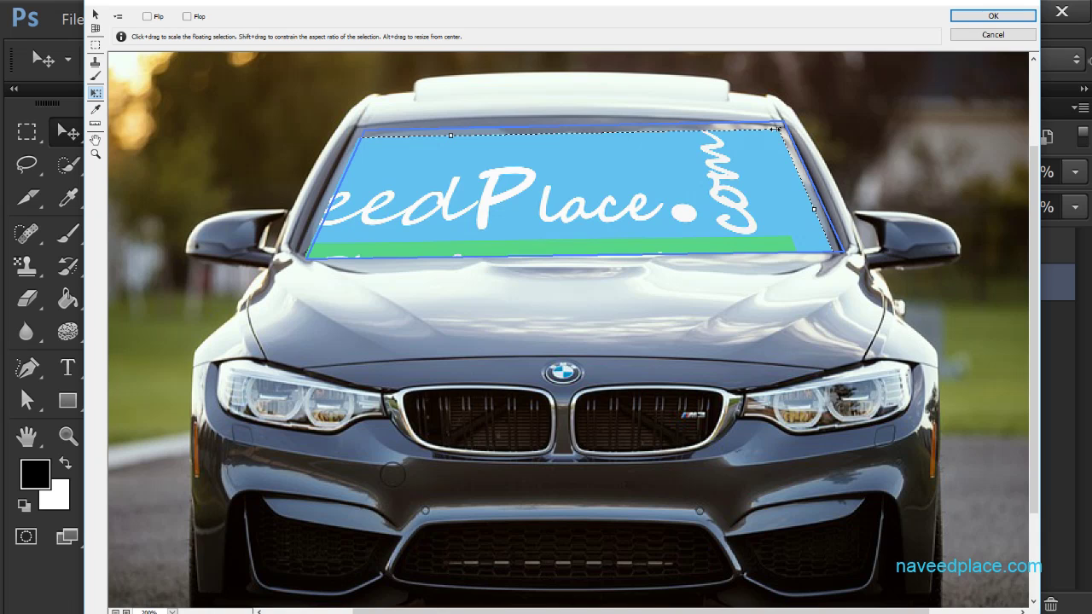
left_click_drag(773, 122, 480, 165)
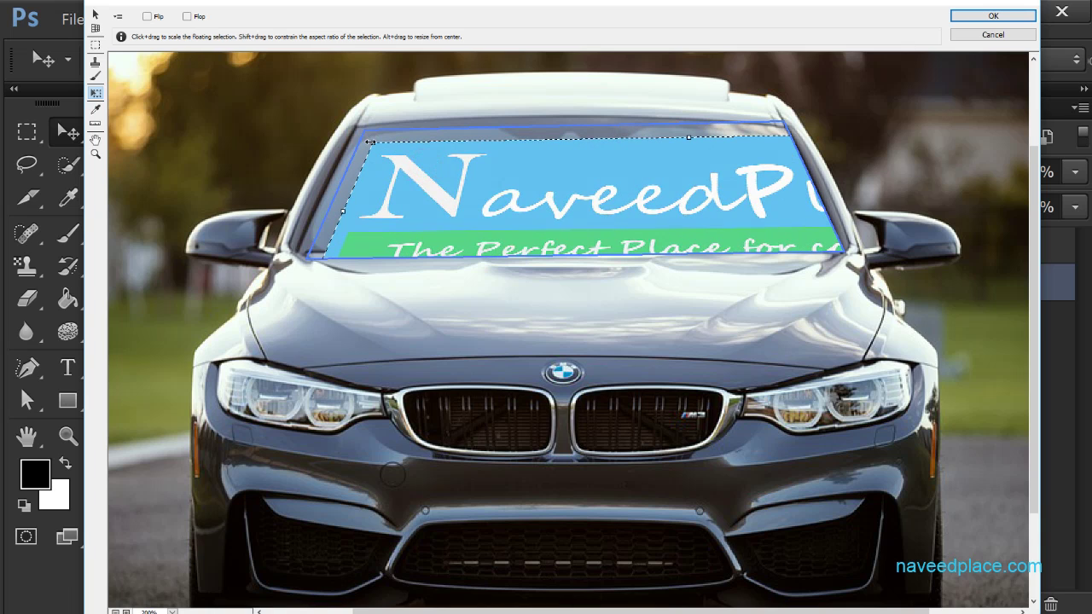
left_click_drag(369, 142, 442, 141)
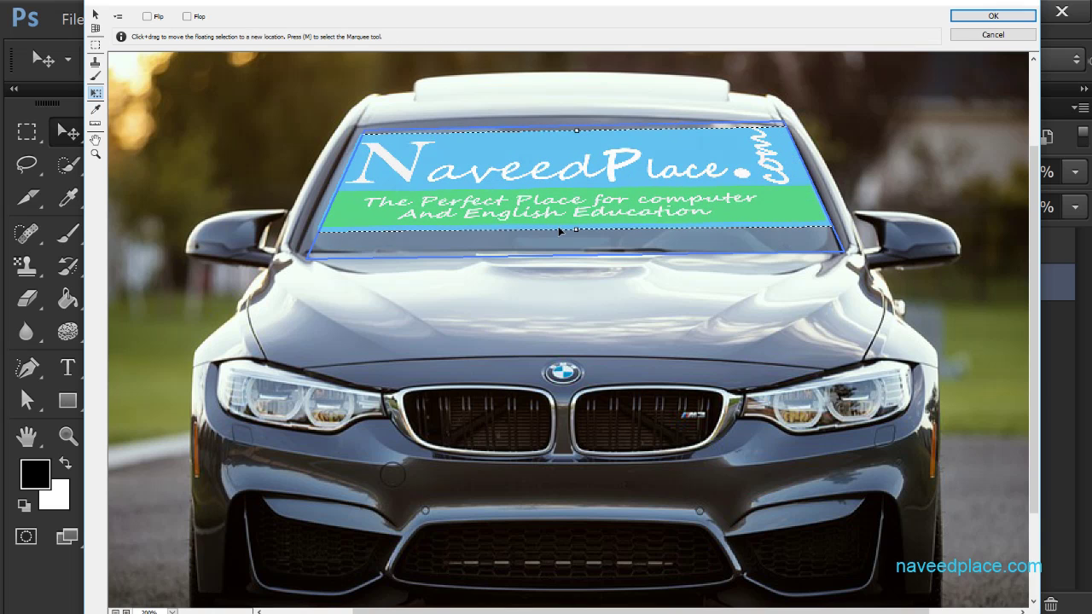
left_click_drag(574, 231, 575, 247)
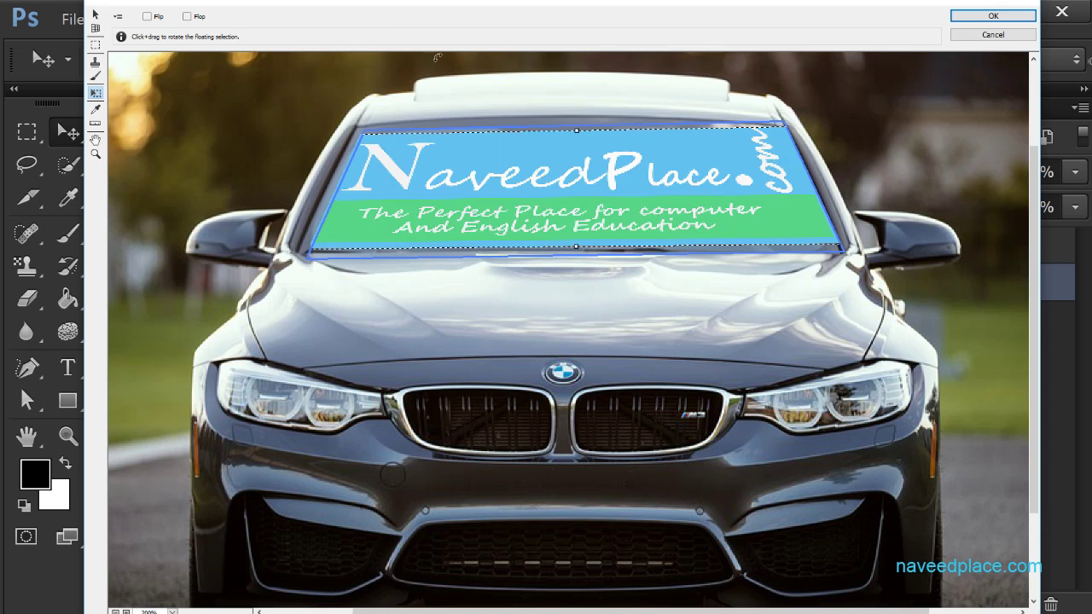
Apply the Vanishing Point result to the car layer and view the document at 100%.
left_click(993, 18)
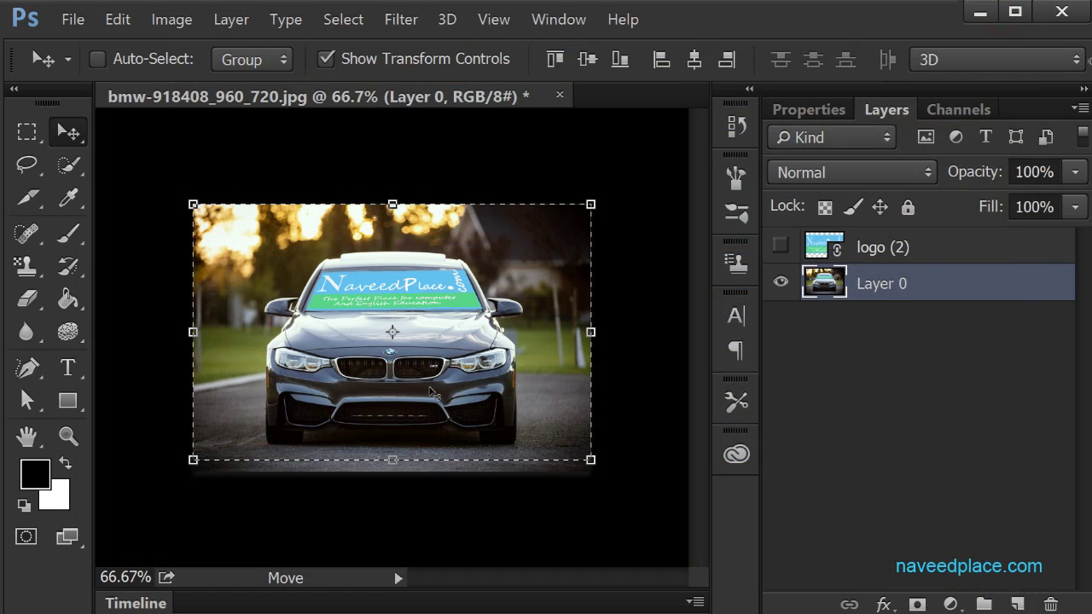
key("ctrl+plus")
key("ctrl+plus")
key("ctrl+minus")
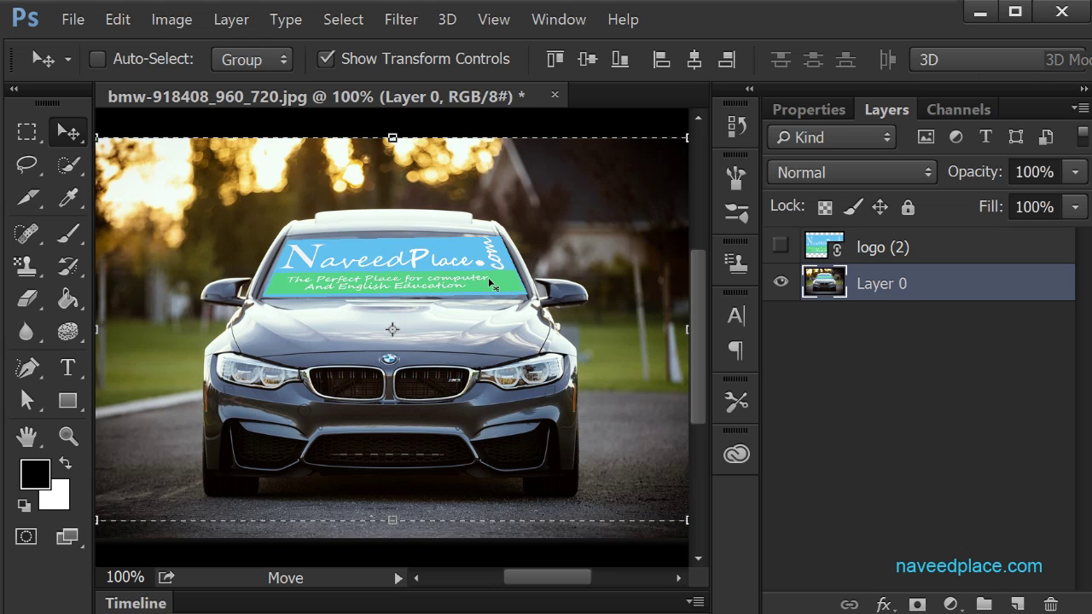
Reopen the Vanishing Point filter and try repositioning the perspective plane over the windshield.
left_click(400, 19)
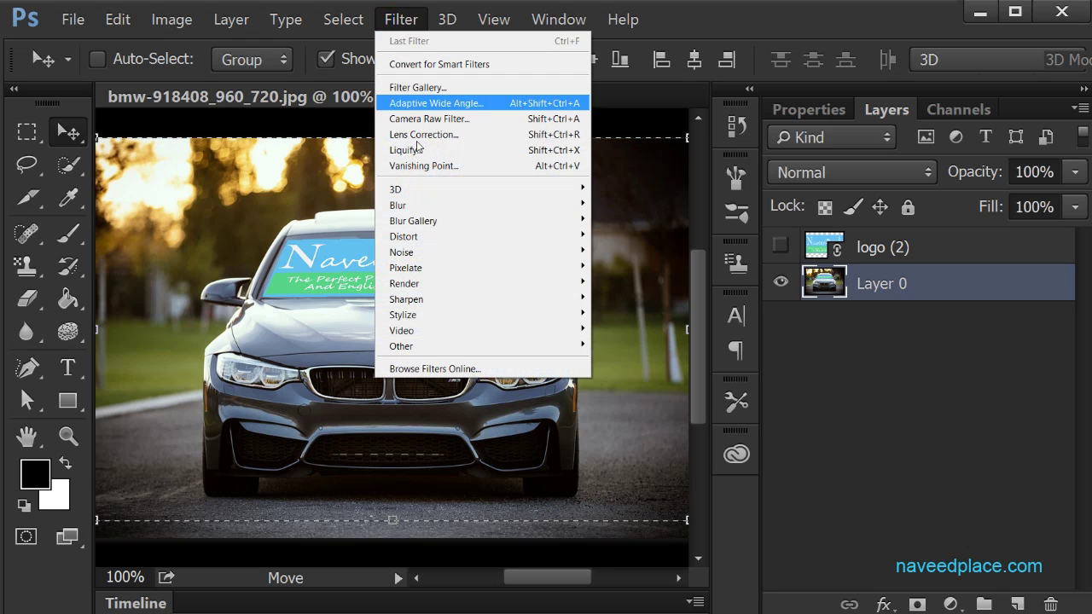
left_click(470, 168)
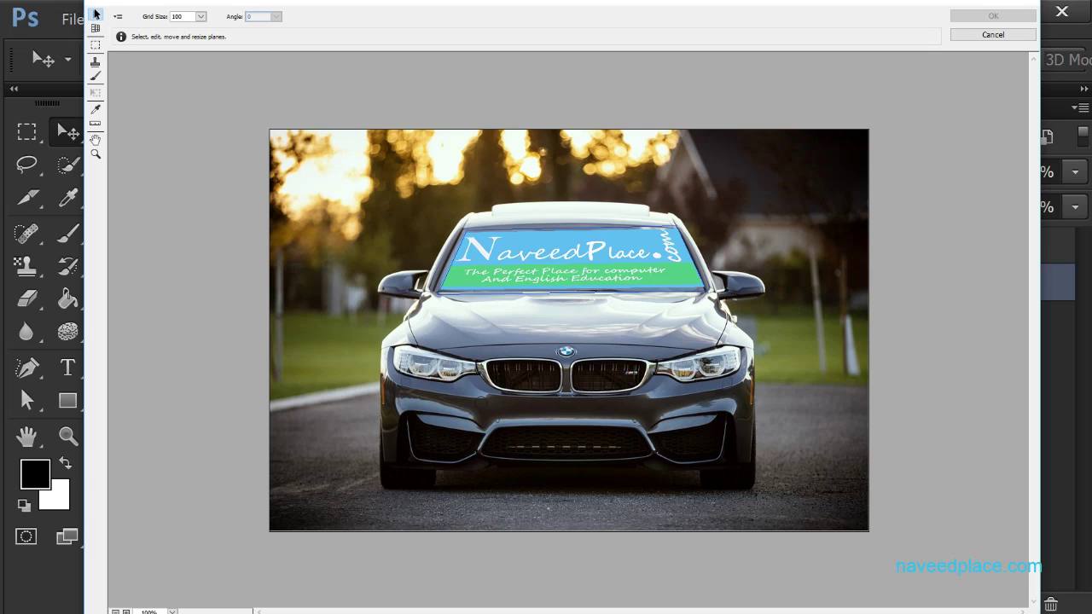
left_click(555, 261)
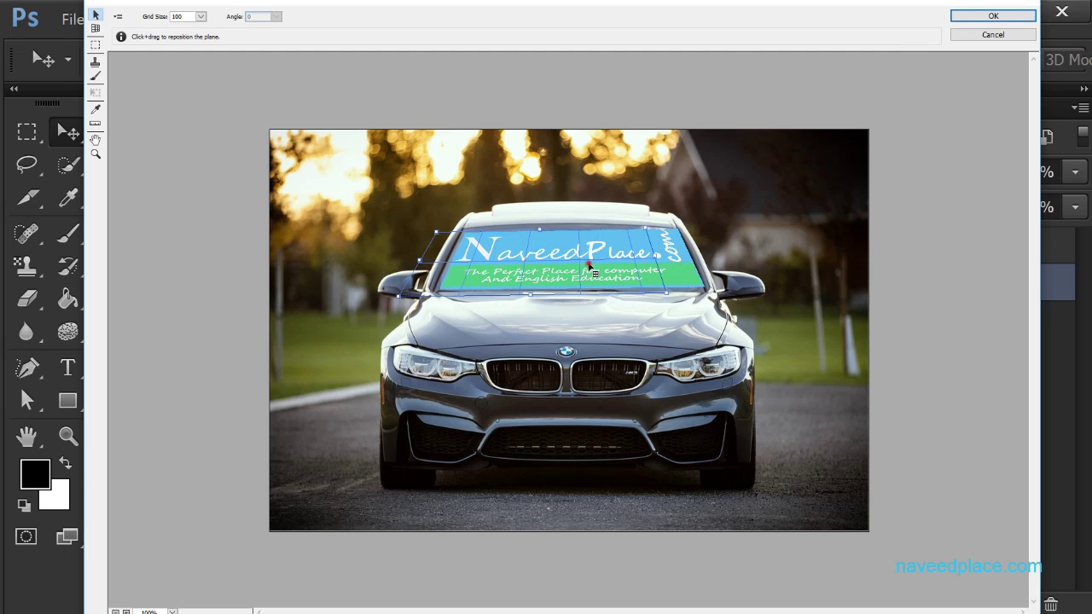
left_click_drag(585, 247, 635, 257)
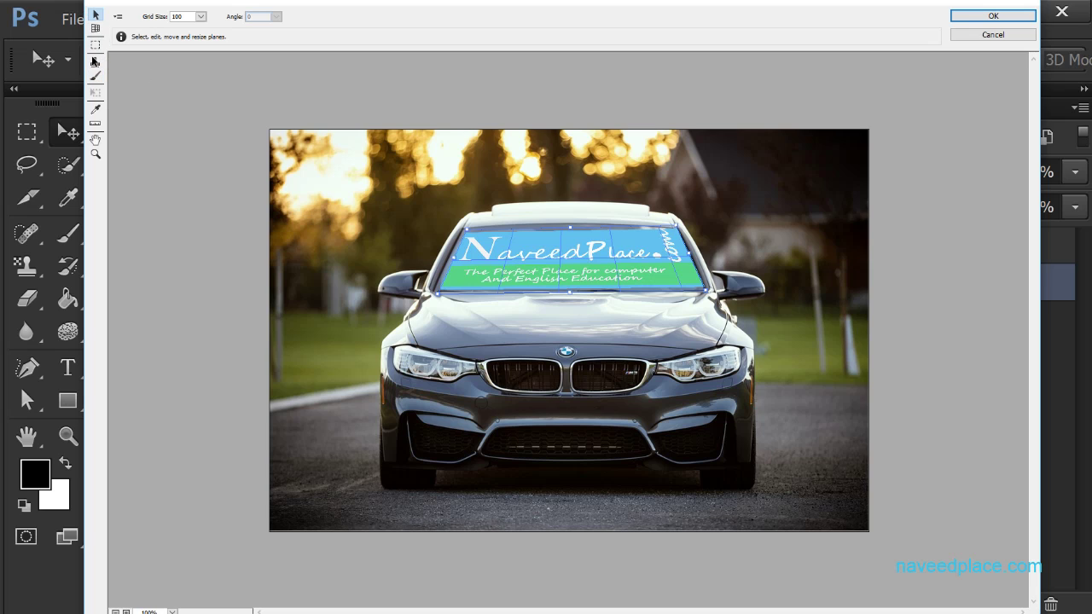
Try the Vanishing Point Brush tool with black strokes over the car's hood and grille, and undo the most recent strokes.
left_click(95, 78)
mouse_move(431, 320)
left_mouse_down()
mouse_move(556, 329)
mouse_move(426, 402)
mouse_move(511, 395)
left_mouse_up()
left_click(581, 289)
left_click_drag(655, 396, 673, 390)
key("ctrl+z")
key("ctrl+z")
key("ctrl+z")
key("ctrl+z")
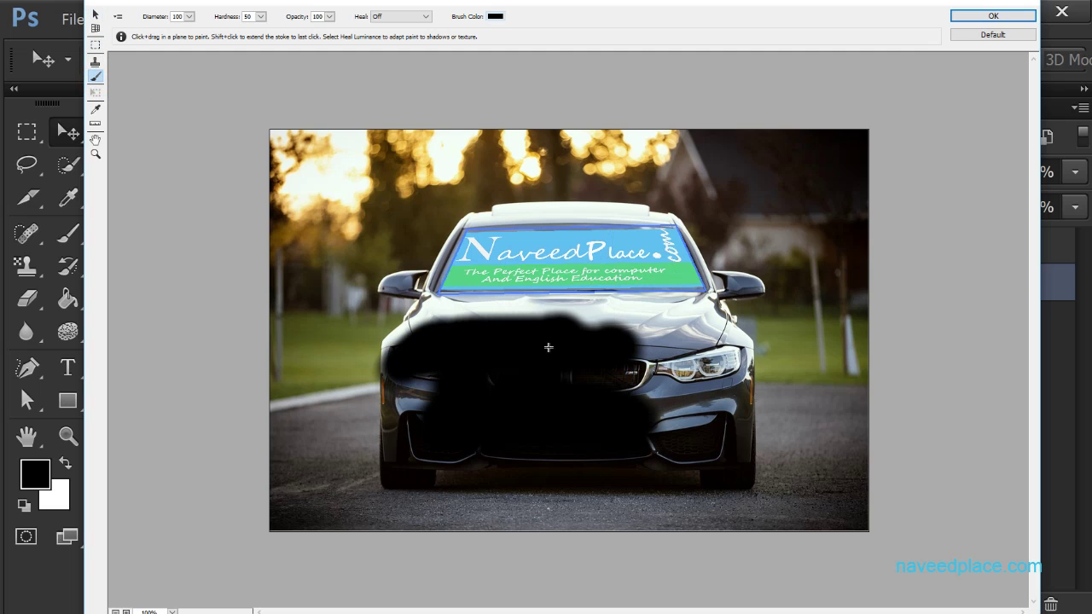
Set the brush color to magenta d100f1 and paint a short dab on the dark background beside the car.
left_click(494, 16)
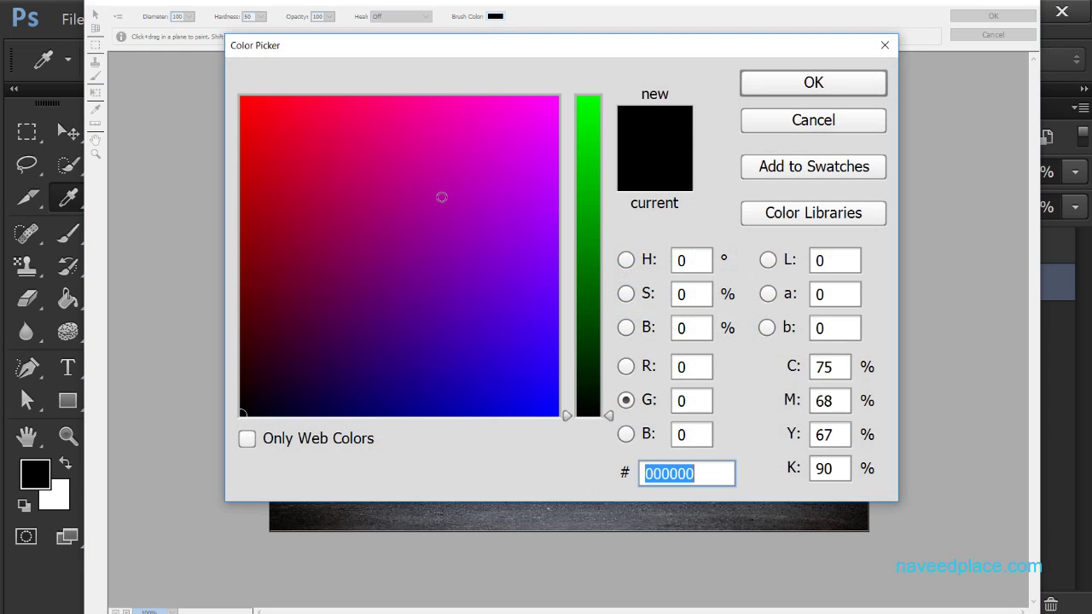
mouse_move(442, 195)
left_mouse_down()
mouse_move(268, 93)
mouse_move(541, 151)
left_mouse_up()
left_click(813, 82)
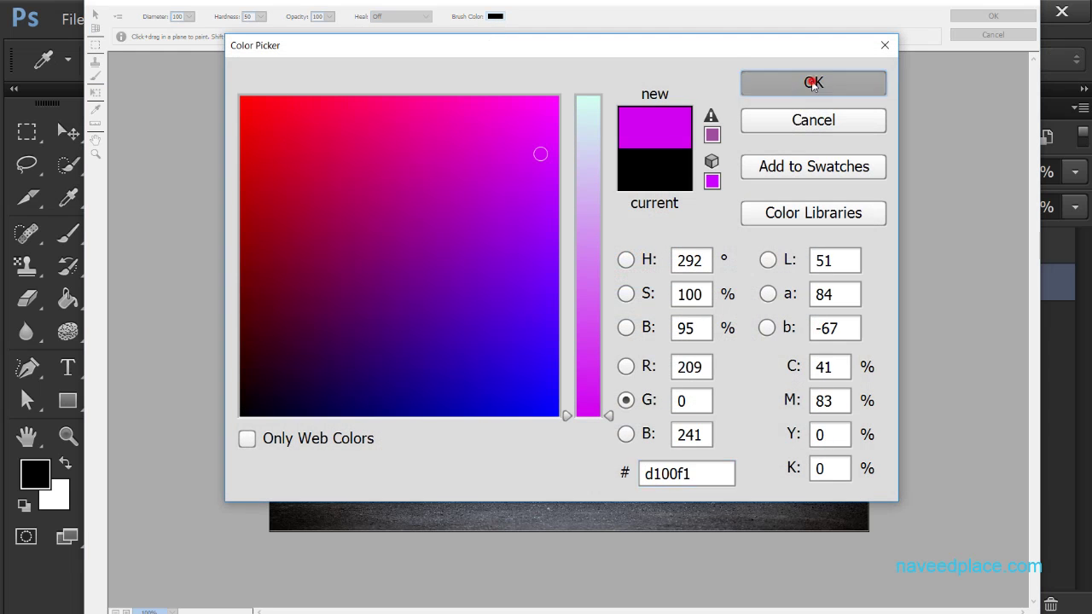
left_click_drag(763, 183, 755, 188)
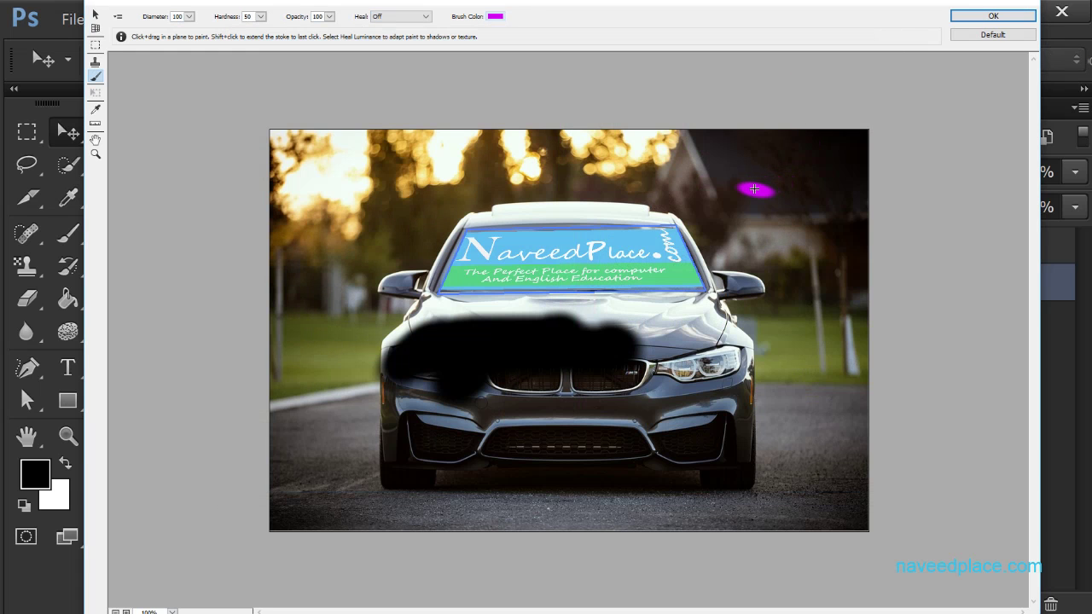
Undo the remaining brush strokes and sample the logo's light blue as the brush color with the Eyedropper tool.
key("ctrl+alt+z")
key("ctrl+alt+z")
key("ctrl+alt+z")
key("ctrl+alt+z")
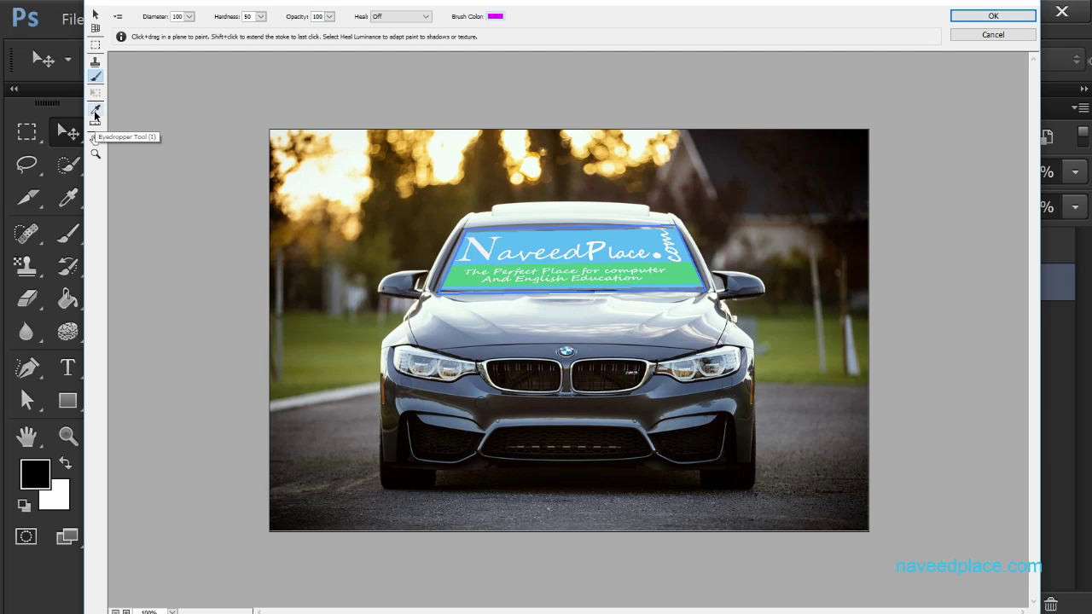
left_click(95, 112)
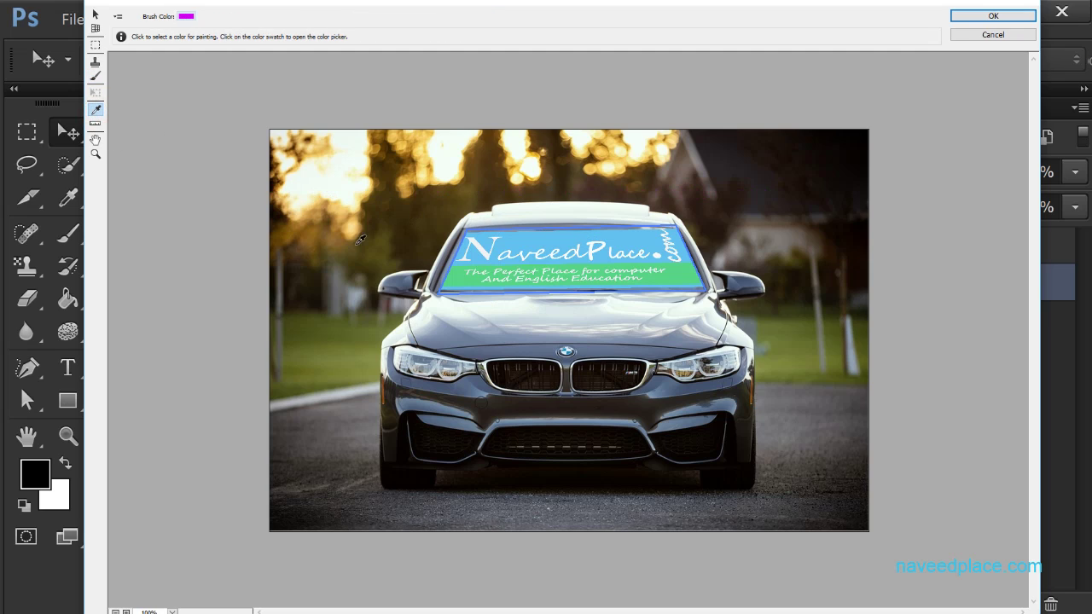
left_click(548, 237)
Examine the windshield's lower edge and the hood at high magnification, and leave Vanishing Point without applying any changes.
left_click(96, 155)
left_click(506, 312)
left_click(507, 312)
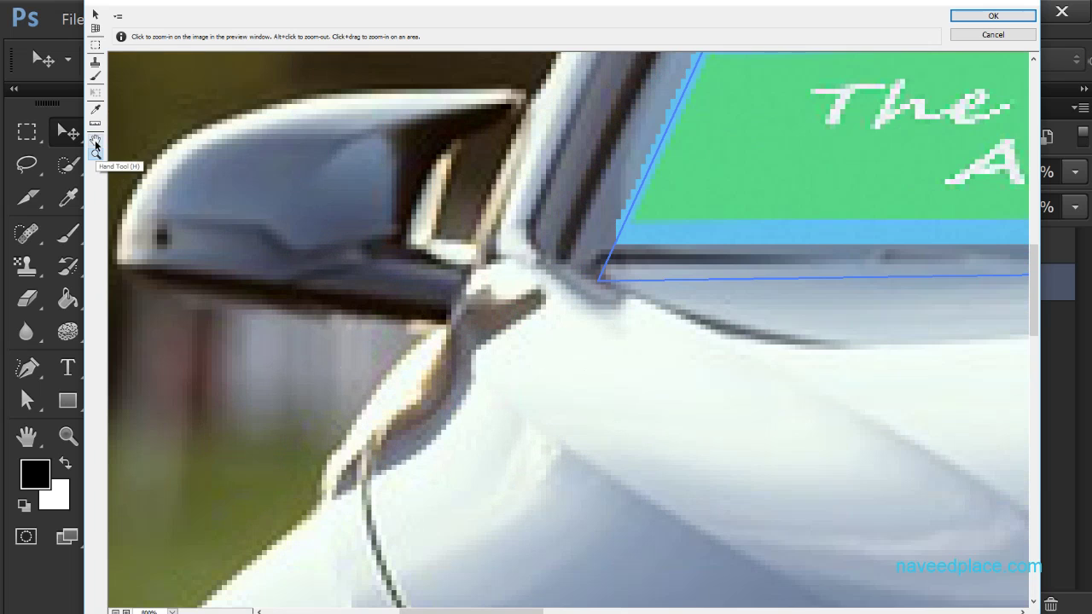
double_click(94, 141)
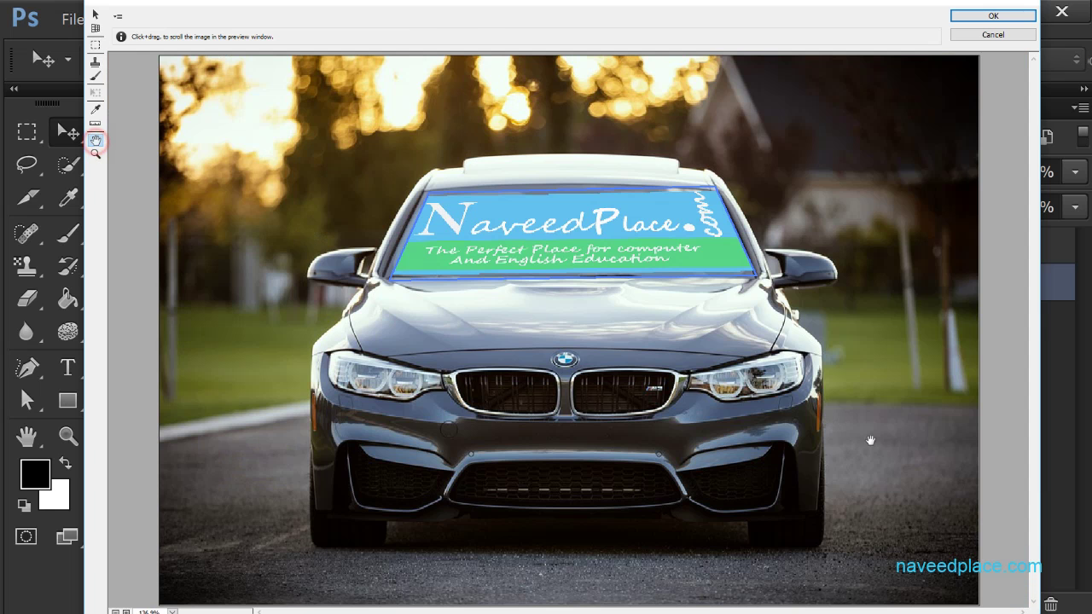
double_click(96, 152)
left_click_drag(668, 323, 555, 333)
left_click(96, 138)
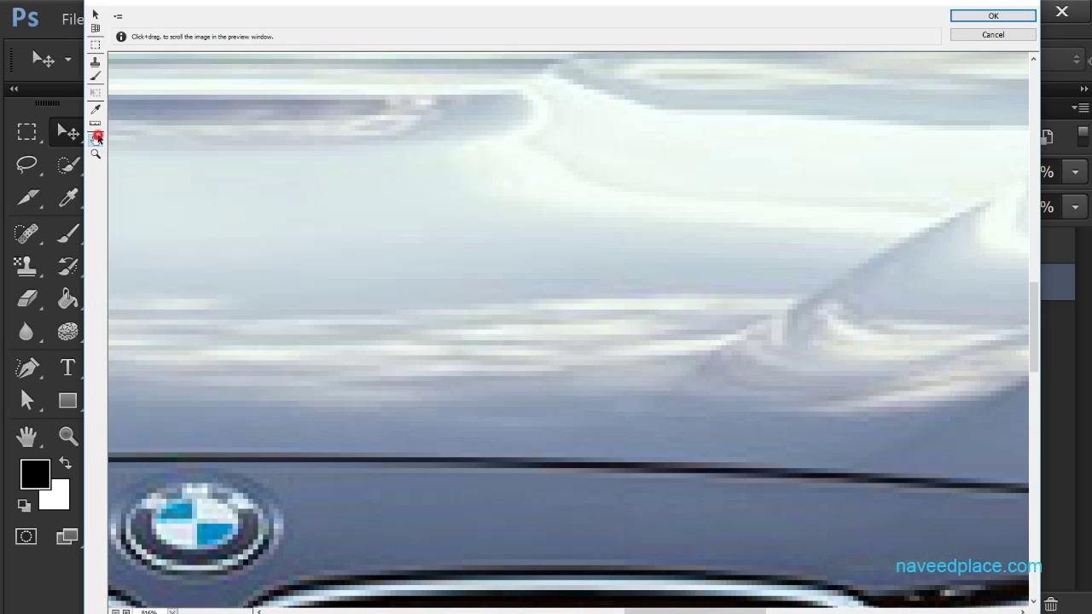
mouse_move(410, 261)
left_mouse_down()
mouse_move(572, 307)
mouse_move(349, 366)
left_mouse_up()
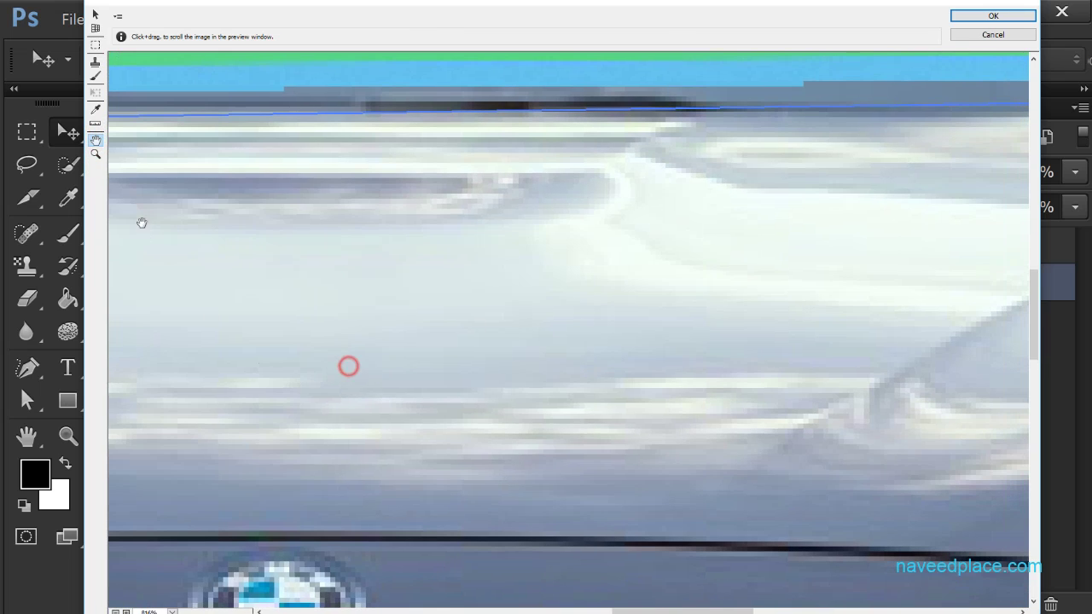
left_click(96, 154)
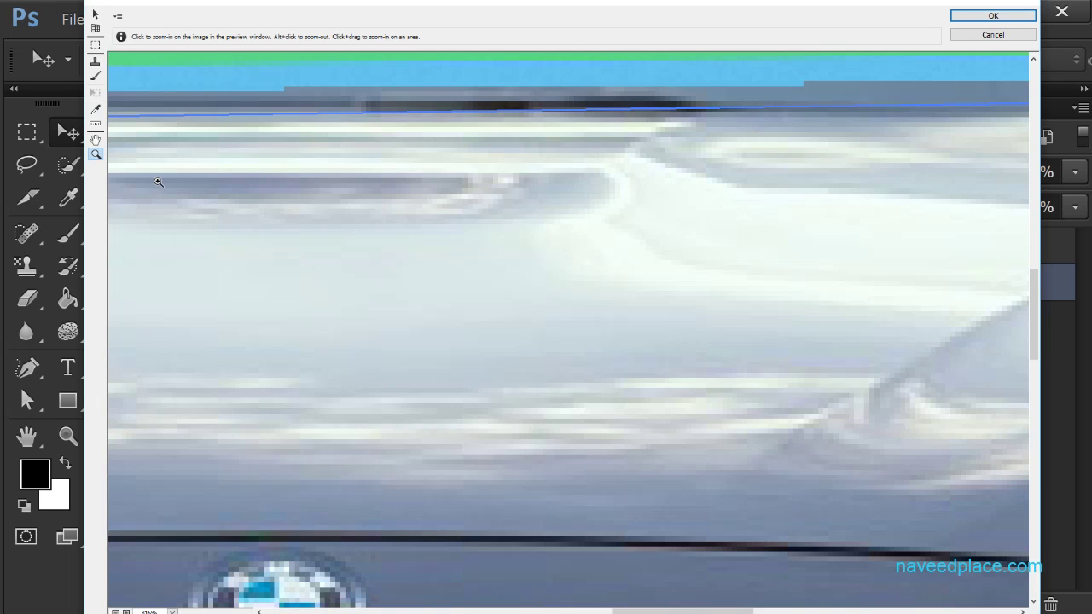
left_click(995, 35)
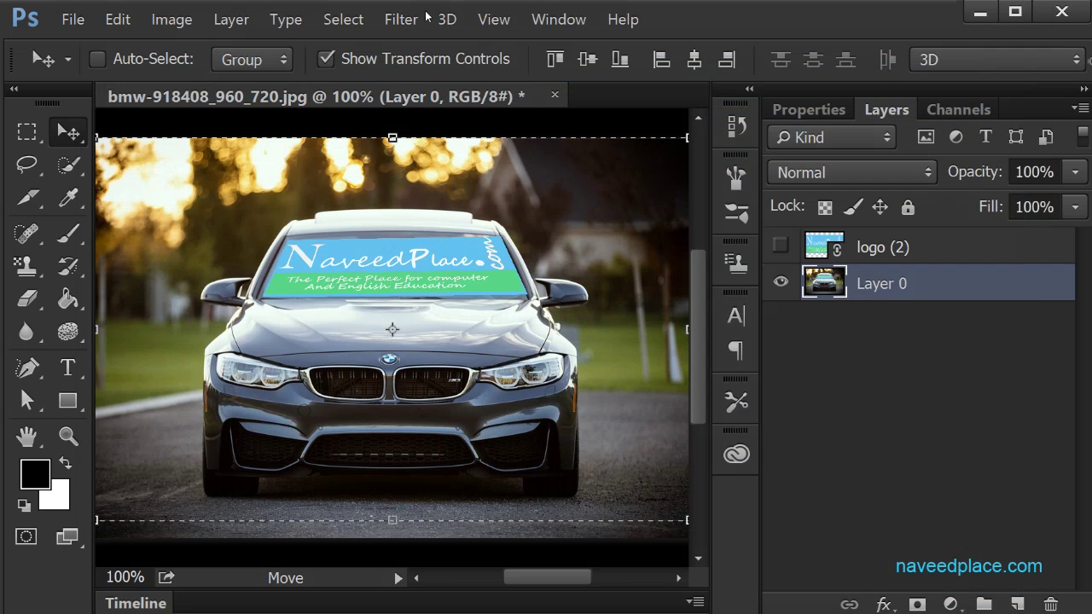
Open the Vanishing Point filter again for the car layer.
left_click(395, 19)
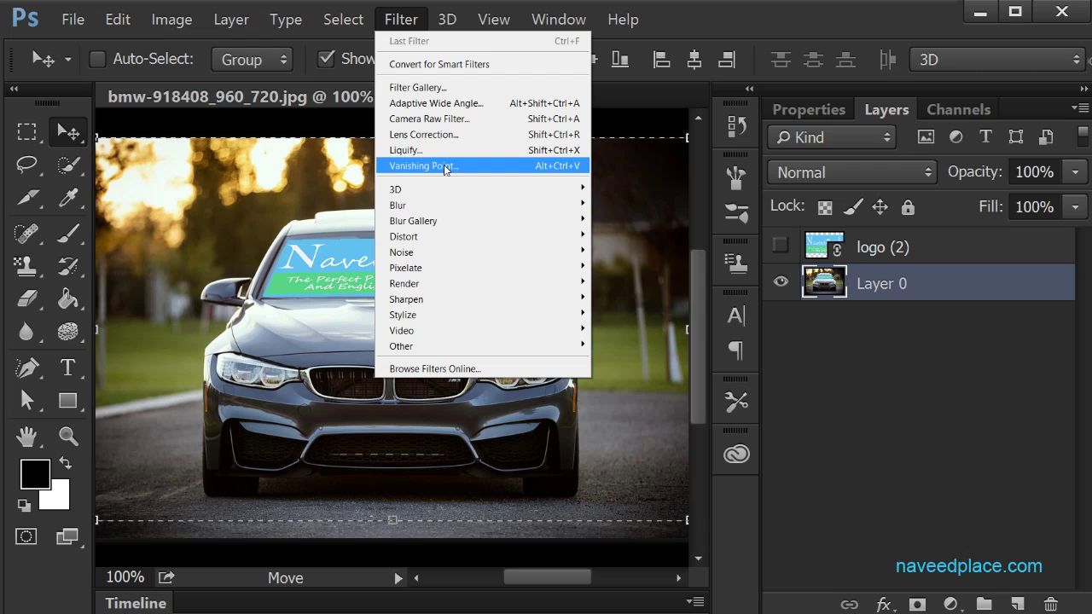